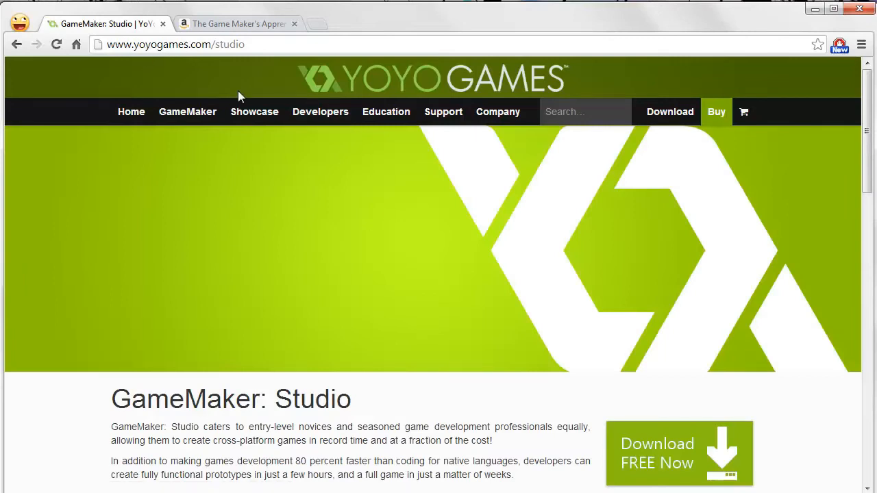
Step: Examine the GameMaker: Studio page's key features and the feature and price comparison of its four editions
{"action": "scroll", "coordinate": [434, 269], "scroll_direction": "down", "scroll_amount": 2}
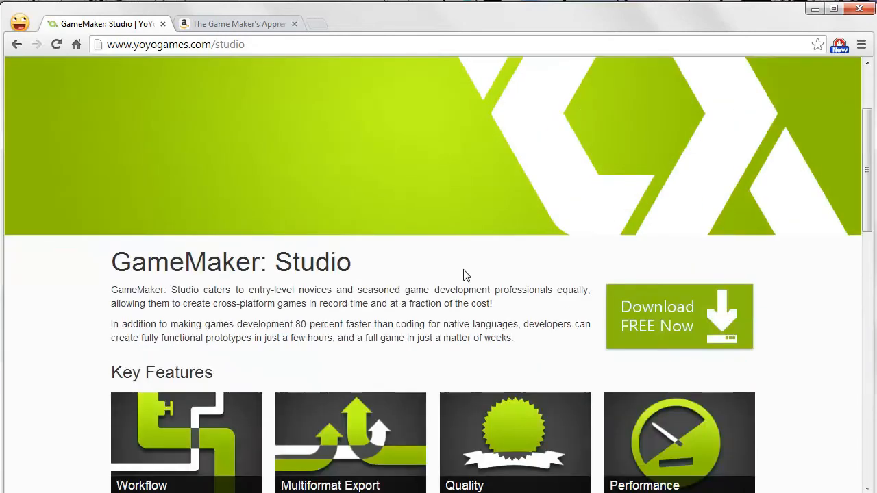
{"action": "scroll", "coordinate": [422, 340], "scroll_direction": "down", "scroll_amount": 3}
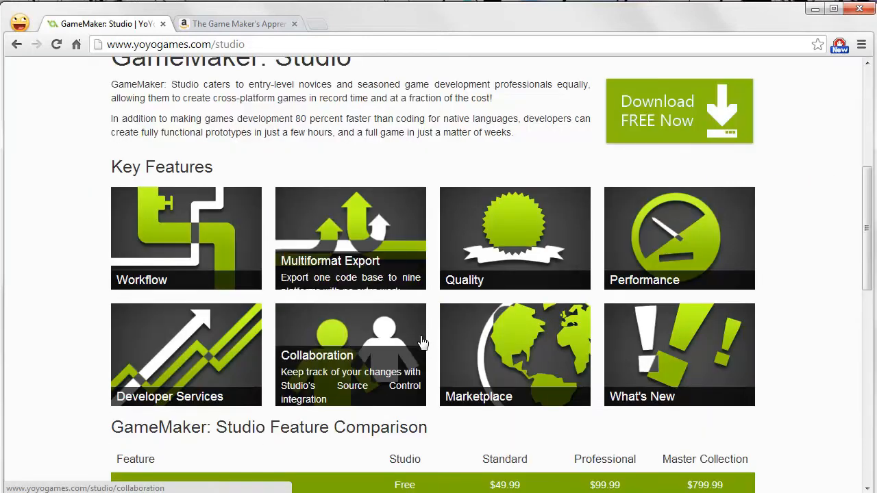
{"action": "scroll", "coordinate": [821, 319], "scroll_direction": "down", "scroll_amount": 1}
{"action": "scroll", "coordinate": [821, 320], "scroll_direction": "down", "scroll_amount": 4}
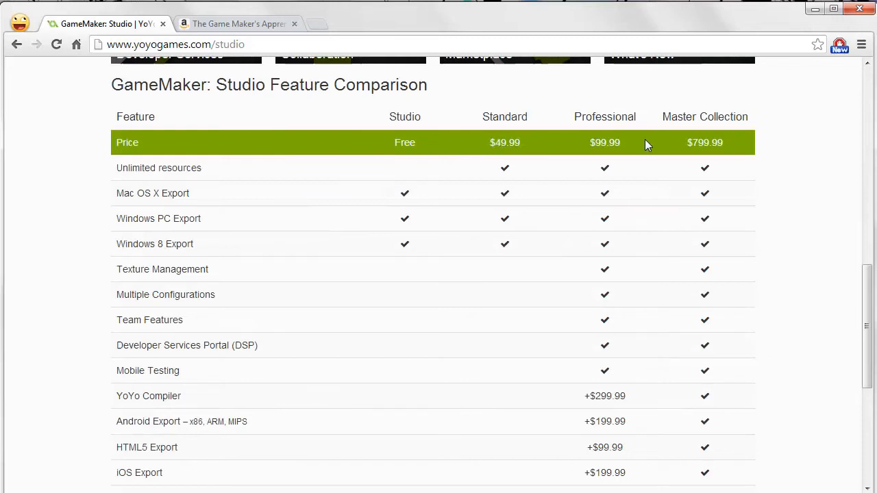
{"action": "scroll", "coordinate": [792, 217], "scroll_direction": "down", "scroll_amount": 1}
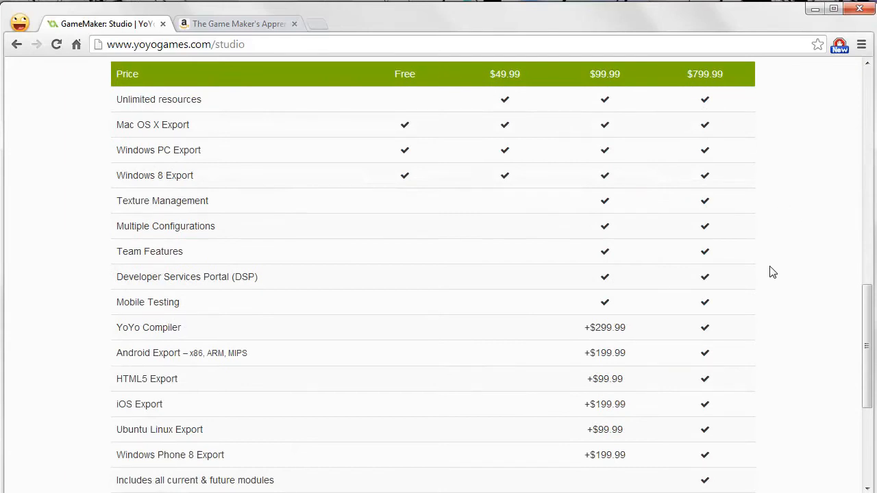
{"action": "scroll", "coordinate": [773, 272], "scroll_direction": "down", "scroll_amount": 1}
{"action": "scroll", "coordinate": [773, 272], "scroll_direction": "up", "scroll_amount": 1}
{"action": "scroll", "coordinate": [773, 273], "scroll_direction": "down", "scroll_amount": 1}
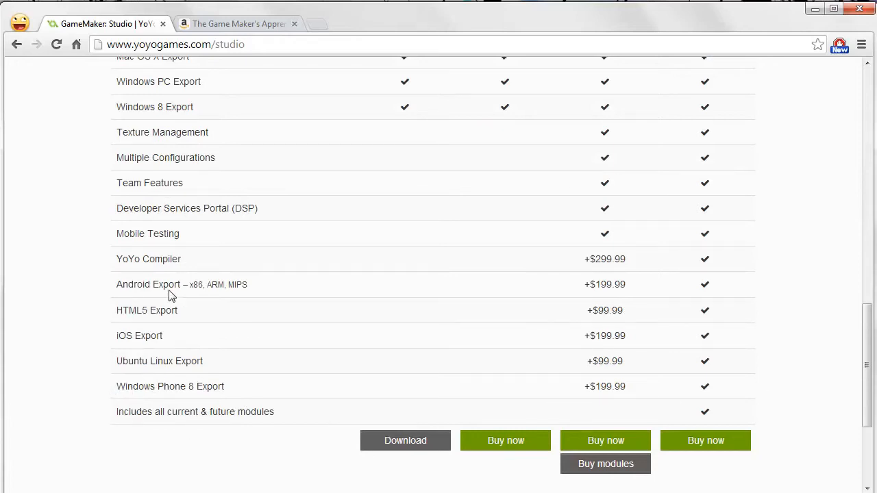
{"action": "scroll", "coordinate": [299, 389], "scroll_direction": "up", "scroll_amount": 3}
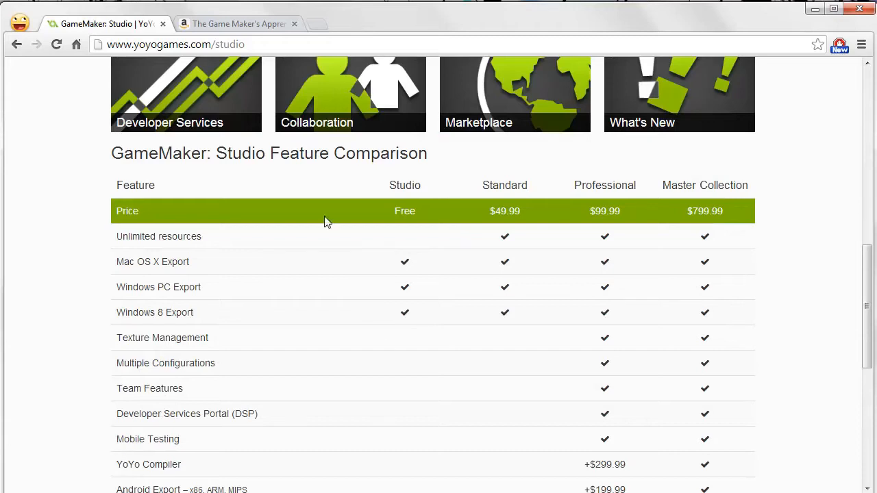
{"action": "scroll", "coordinate": [432, 407], "scroll_direction": "down", "scroll_amount": 1}
{"action": "scroll", "coordinate": [432, 408], "scroll_direction": "up", "scroll_amount": 10}
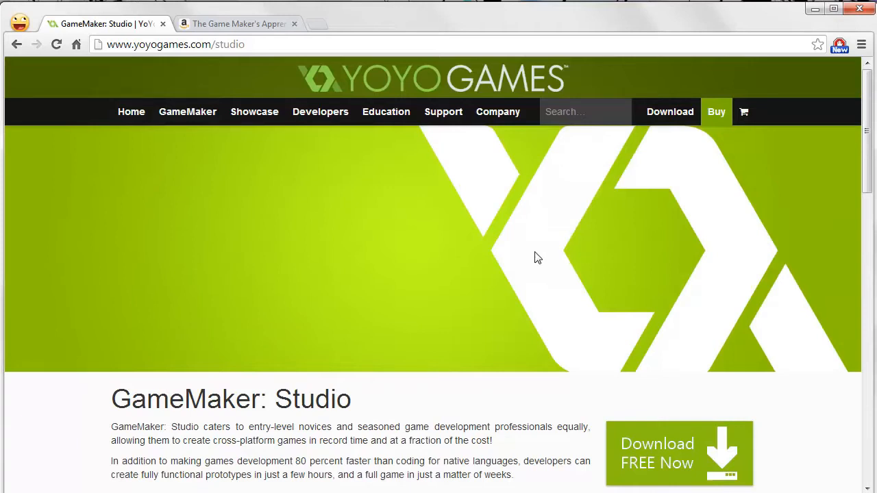
Step: Switch to the Amazon page for The Game Maker's Apprentice, highlight the book's title and examine its description
{"action": "left_click", "coordinate": [219, 29]}
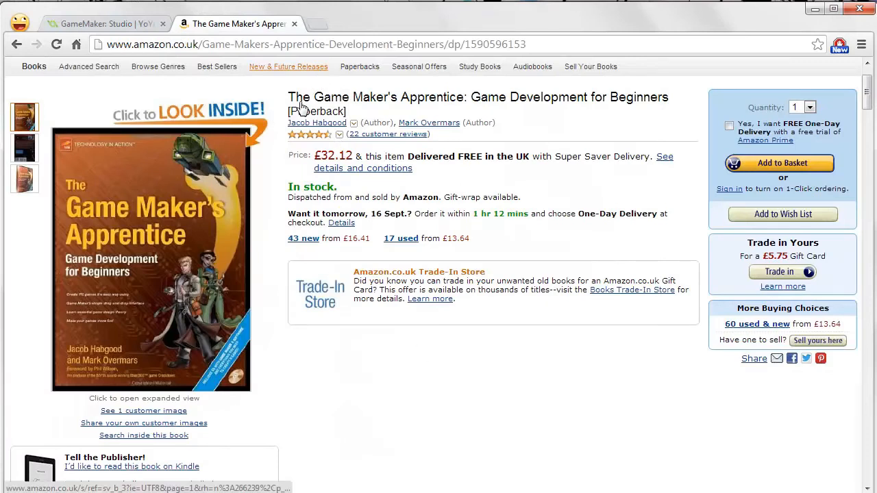
{"action": "left_click_drag", "start_coordinate": [289, 96], "coordinate": [674, 101]}
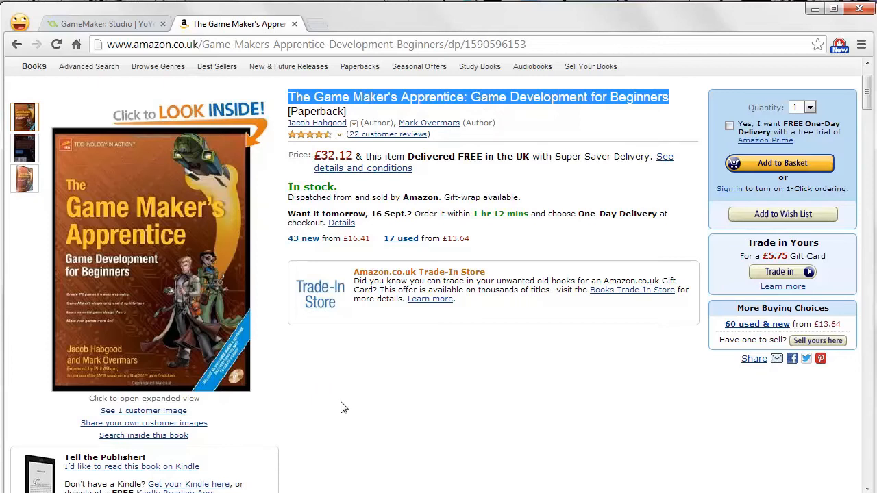
{"action": "scroll", "coordinate": [337, 402], "scroll_direction": "down", "scroll_amount": 1}
{"action": "scroll", "coordinate": [336, 400], "scroll_direction": "down", "scroll_amount": 3}
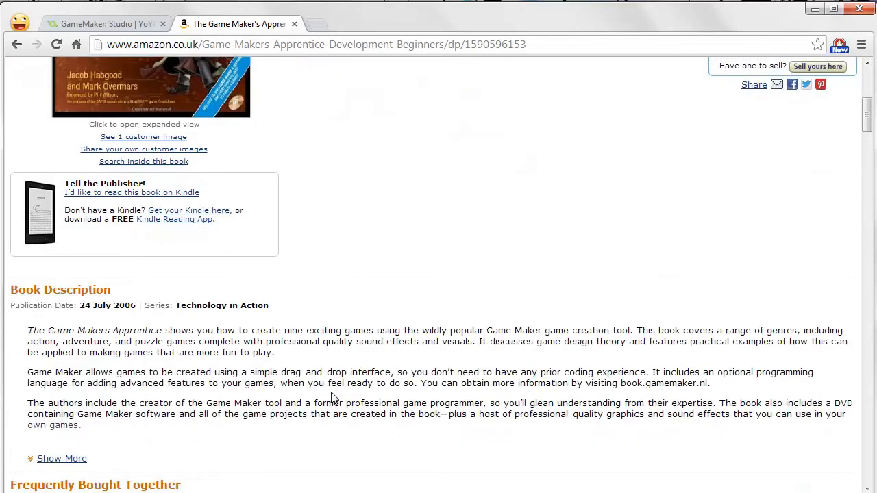
{"action": "scroll", "coordinate": [334, 398], "scroll_direction": "up", "scroll_amount": 5}
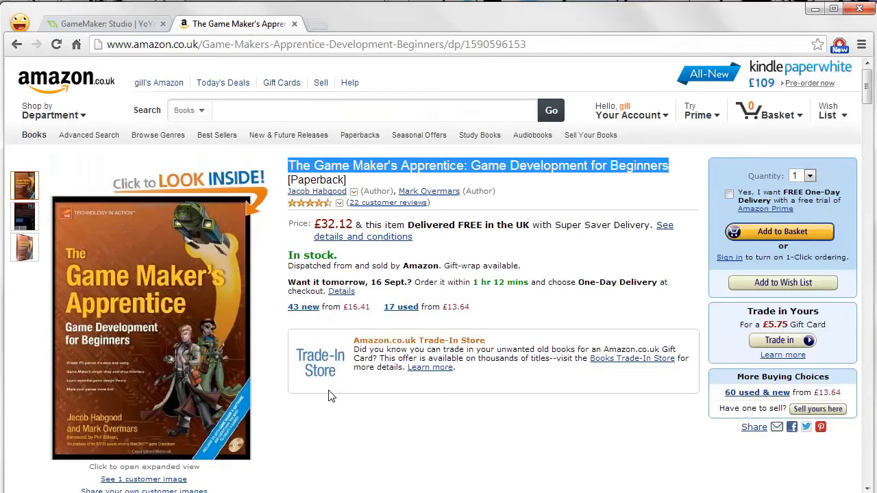
Step: Highlight the book's main price and its lowest used and new prices to compare them
{"action": "scroll", "coordinate": [329, 395], "scroll_direction": "down", "scroll_amount": 1}
{"action": "left_click", "coordinate": [323, 152]}
{"action": "left_click_drag", "start_coordinate": [324, 152], "coordinate": [348, 148]}
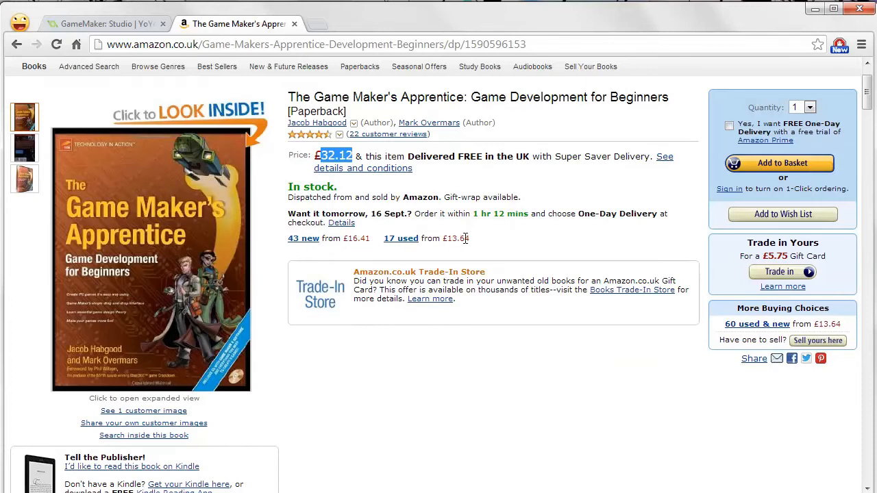
{"action": "left_click_drag", "start_coordinate": [447, 238], "coordinate": [471, 240]}
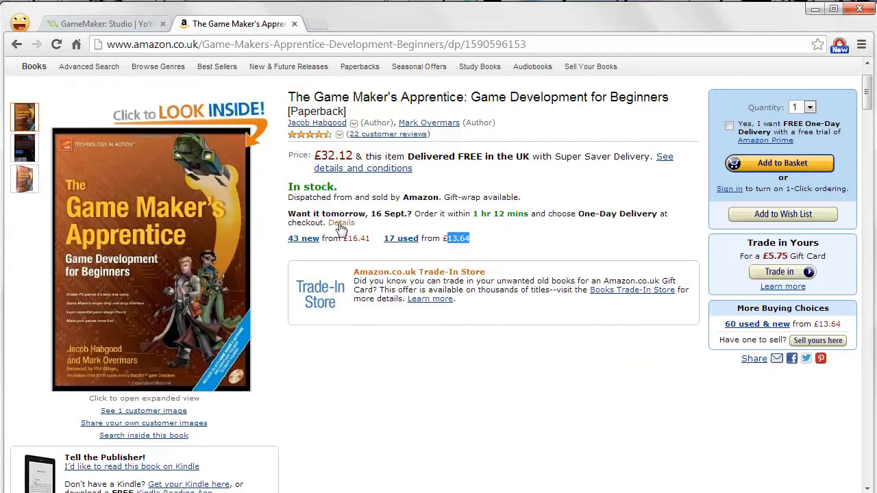
{"action": "left_click_drag", "start_coordinate": [347, 238], "coordinate": [370, 248]}
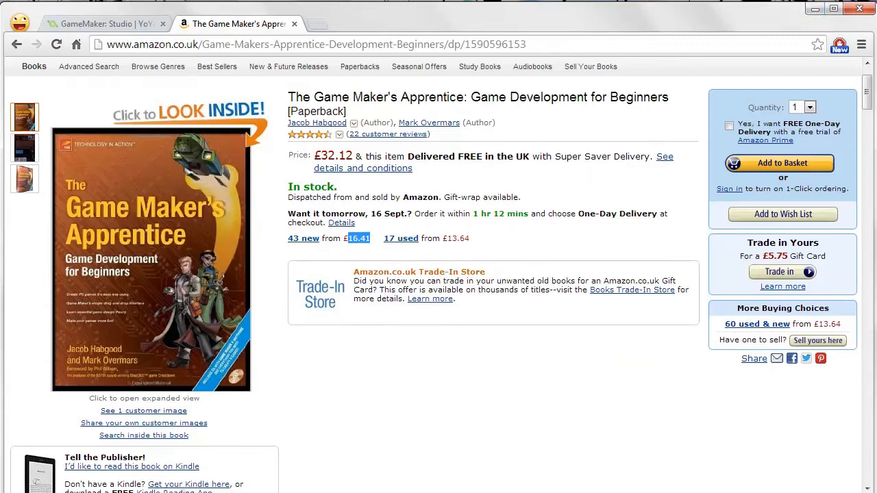
Step: Minimise the browser and start a round of the Evil Clutches game from its title screen
{"action": "left_click", "coordinate": [814, 9]}
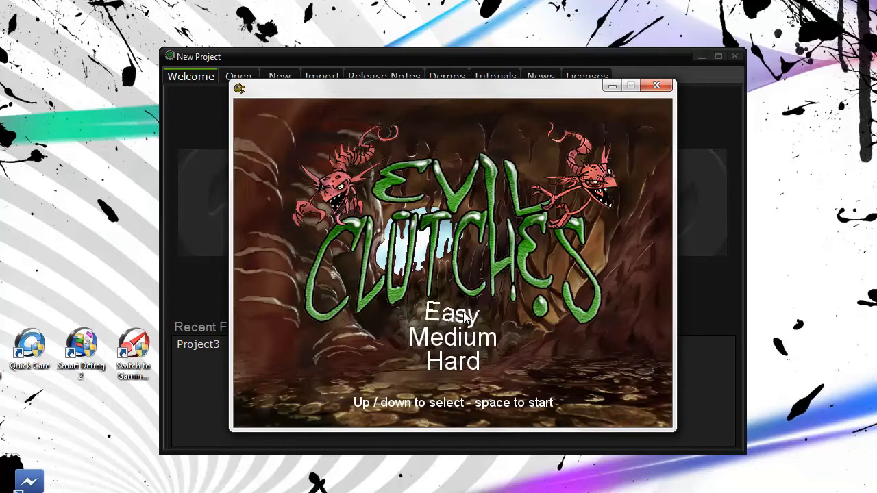
{"action": "key", "text": "space"}
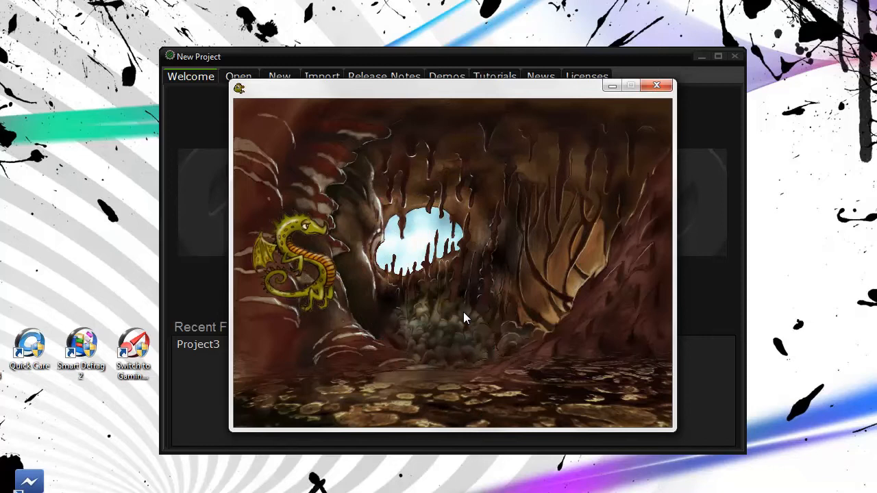
Step: Play Evil Clutches, moving the dragon up and down the cave and shooting fireballs at the demons, and quit the game
{"action": "key", "text": "space"}
{"action": "key", "text": "Down"}
{"action": "key", "text": "Up"}
{"action": "key", "text": "Down"}
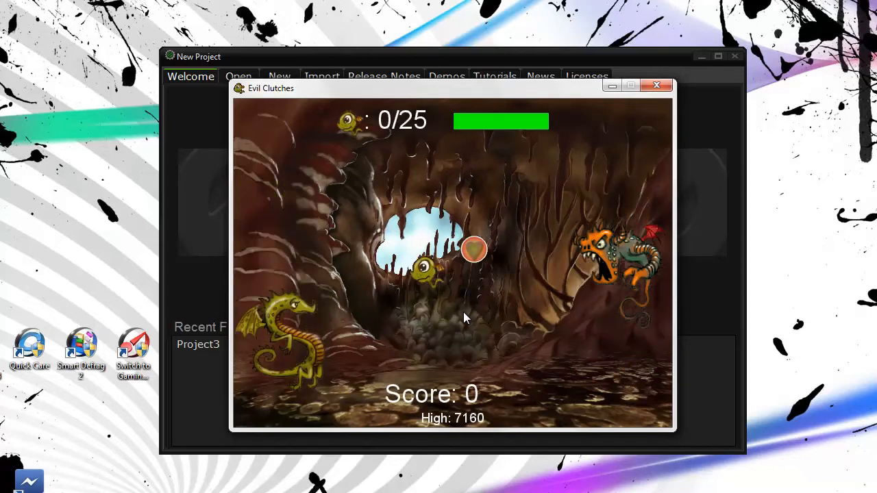
{"action": "key", "text": "Up"}
{"action": "key", "text": "Up"}
{"action": "key", "text": "Down"}
{"action": "key", "text": "Up"}
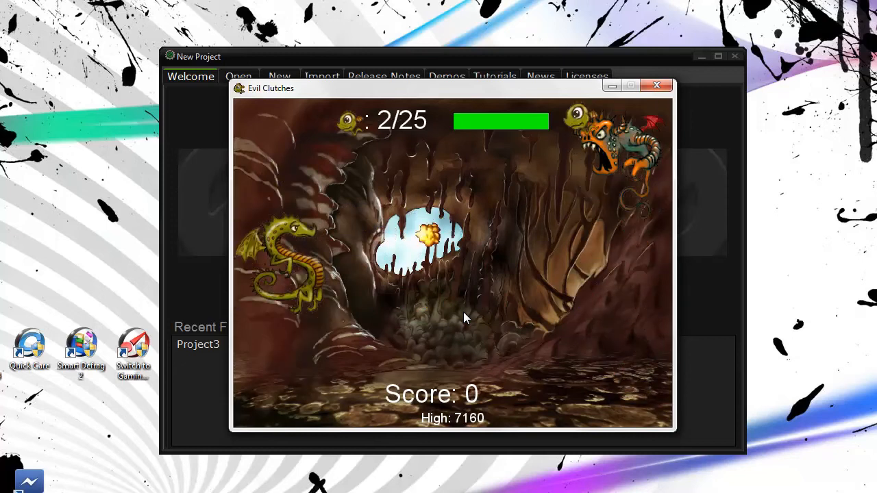
{"action": "key", "text": "Up"}
{"action": "key", "text": "Down"}
{"action": "key", "text": "space"}
{"action": "key", "text": "Up"}
{"action": "key", "text": "space"}
{"action": "key", "text": "Down"}
{"action": "key", "text": "space"}
{"action": "key", "text": "Up"}
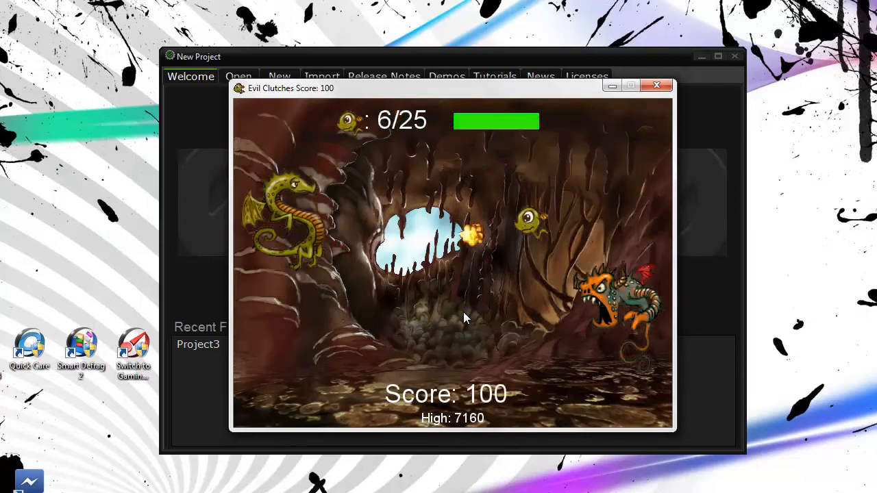
{"action": "key", "text": "space"}
{"action": "key", "text": "Down"}
{"action": "key", "text": "space"}
{"action": "key", "text": "space"}
{"action": "key", "text": "space"}
{"action": "key", "text": "Up"}
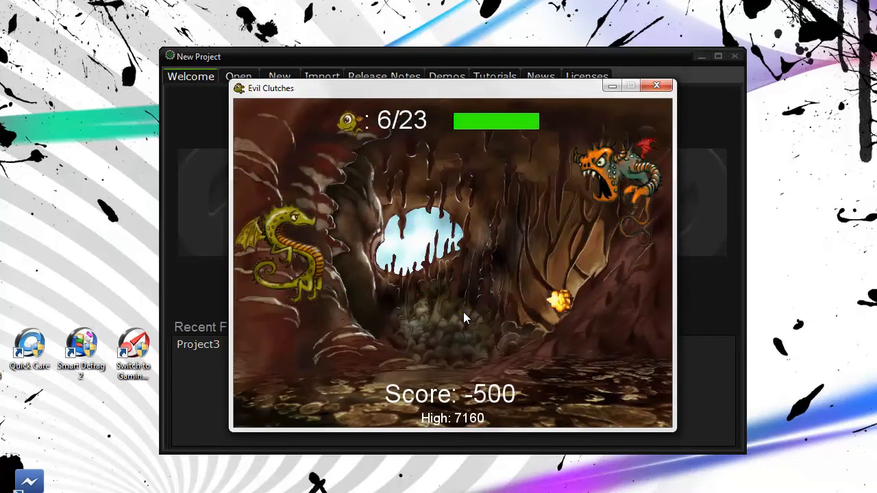
{"action": "key", "text": "Down"}
{"action": "key", "text": "Up"}
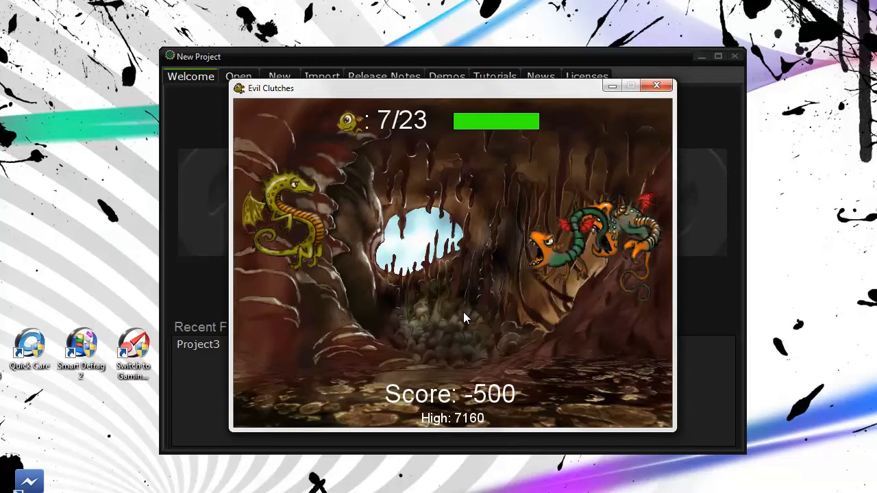
{"action": "key", "text": "Down"}
{"action": "key", "text": "Up"}
{"action": "key", "text": "space"}
{"action": "key", "text": "Down"}
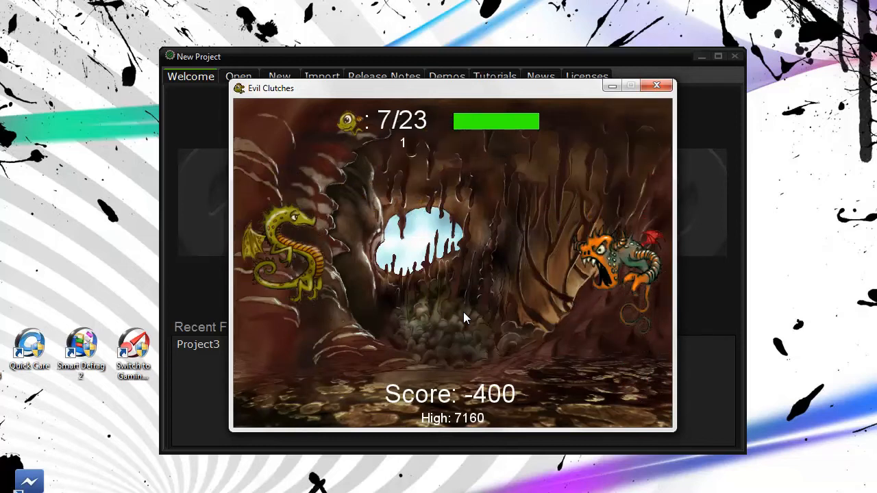
{"action": "key", "text": "Up"}
{"action": "key", "text": "space"}
{"action": "key", "text": "Up"}
{"action": "key", "text": "space"}
{"action": "key", "text": "space"}
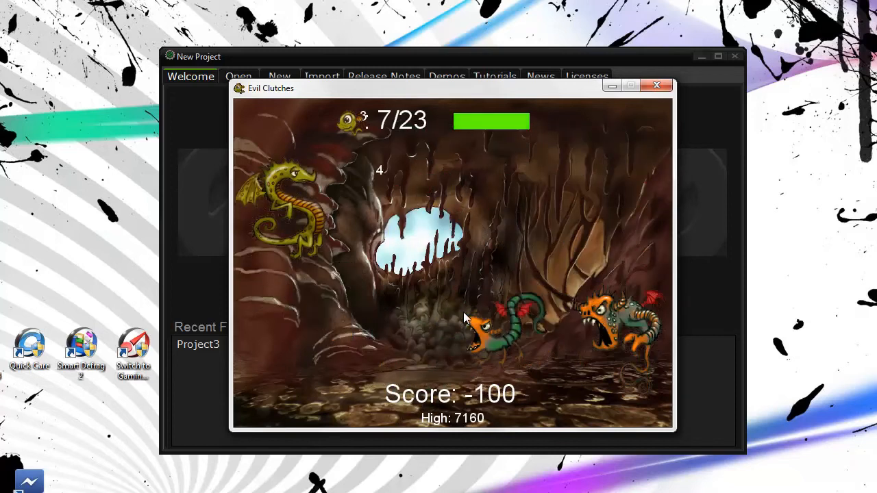
{"action": "key", "text": "Up"}
{"action": "key", "text": "Down"}
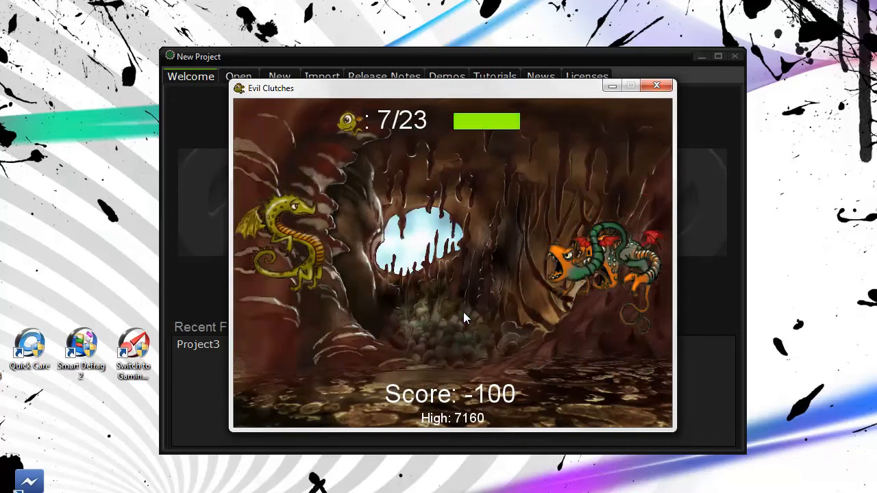
{"action": "key", "text": "space"}
{"action": "key", "text": "space"}
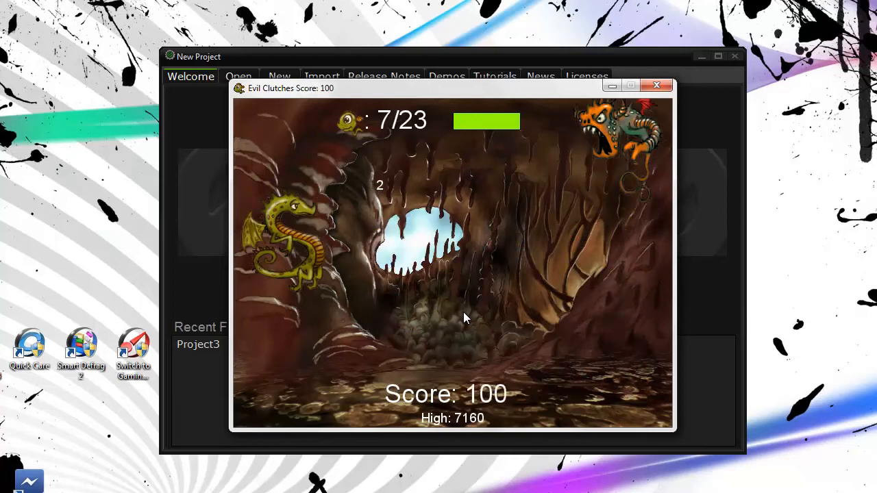
{"action": "key", "text": "Down"}
{"action": "key", "text": "space"}
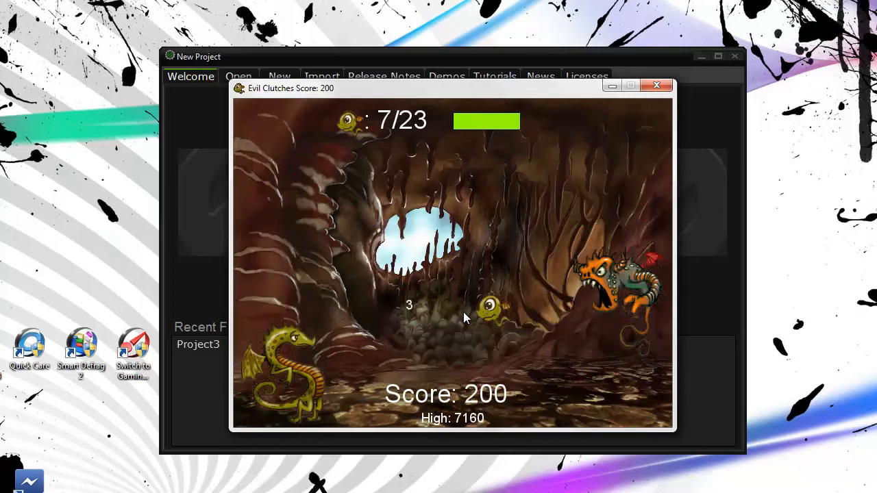
{"action": "key", "text": "Up"}
{"action": "key", "text": "Up"}
{"action": "key", "text": "space"}
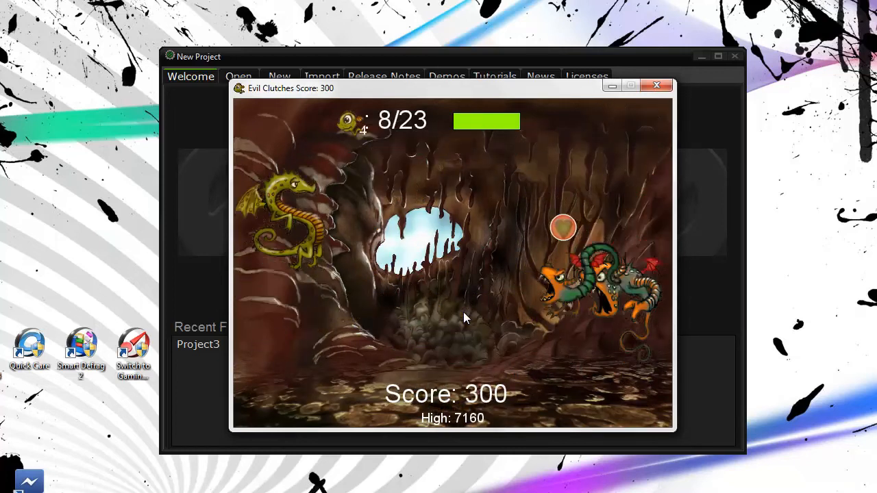
{"action": "key", "text": "Down"}
{"action": "key", "text": "space"}
{"action": "key", "text": "Up"}
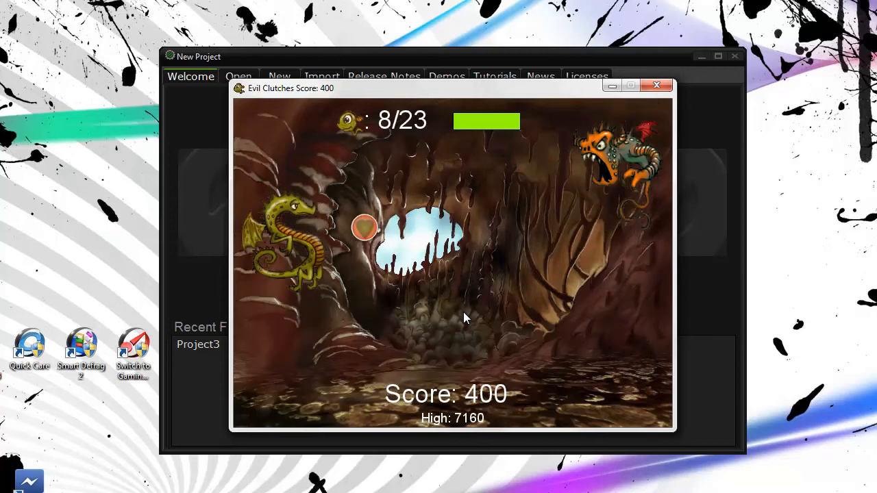
{"action": "key", "text": "Down"}
{"action": "key", "text": "space"}
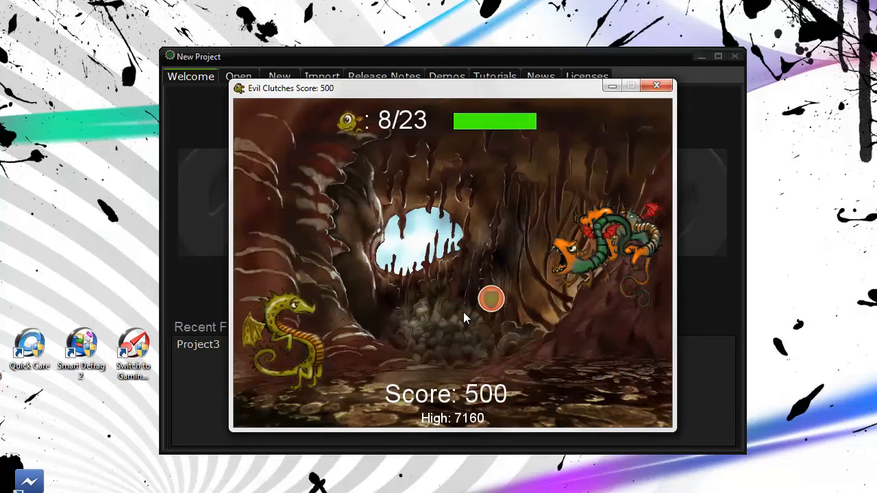
{"action": "key", "text": "Up"}
{"action": "key", "text": "Down"}
{"action": "key", "text": "Up"}
{"action": "key", "text": "space"}
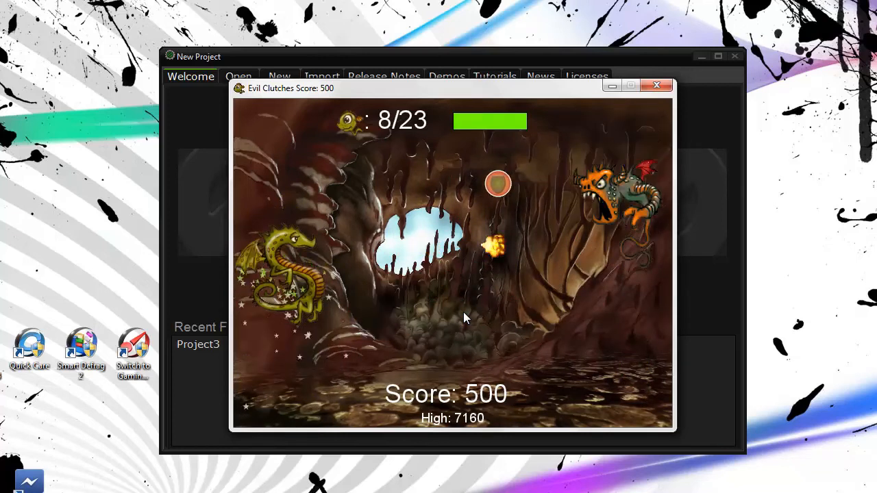
{"action": "key", "text": "Up"}
{"action": "key", "text": "Down"}
{"action": "key", "text": "Escape"}
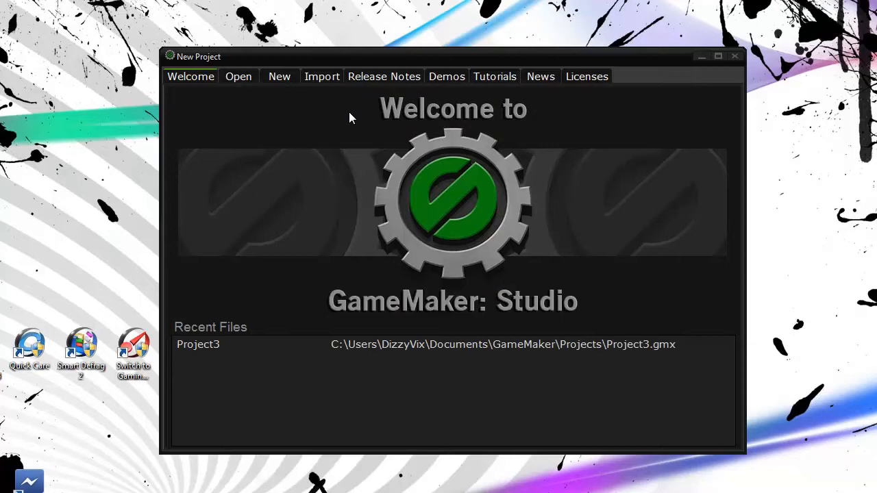
Step: Start a new project and set its directory to the Documents\Game maker stuff\tutorials\Chapter02 folder
{"action": "left_click", "coordinate": [289, 76]}
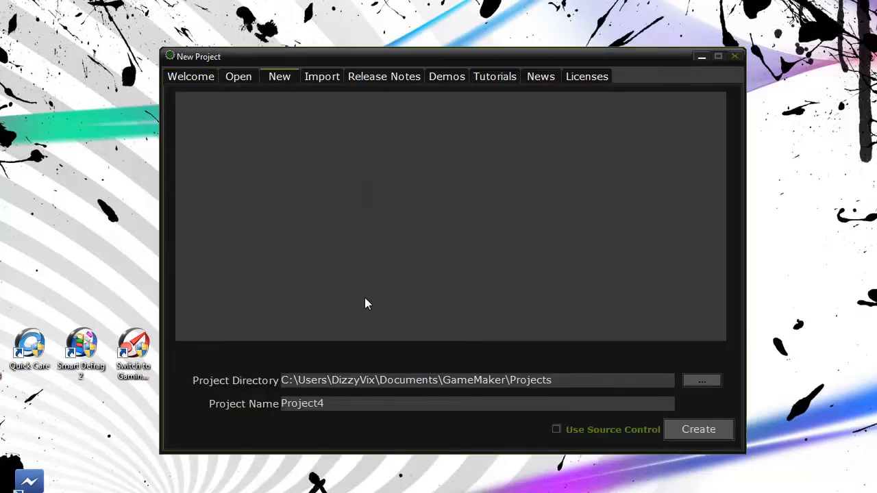
{"action": "left_click", "coordinate": [694, 380]}
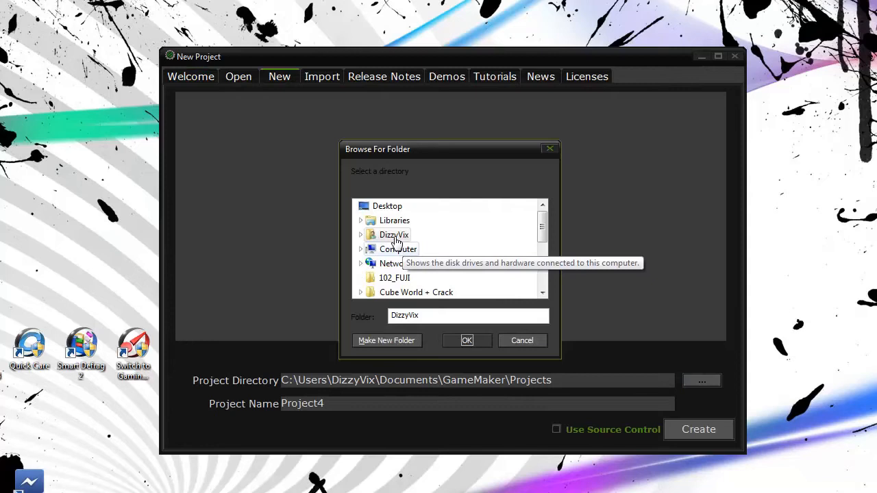
{"action": "left_click", "coordinate": [361, 235]}
{"action": "scroll", "coordinate": [447, 241], "scroll_direction": "down", "scroll_amount": 2}
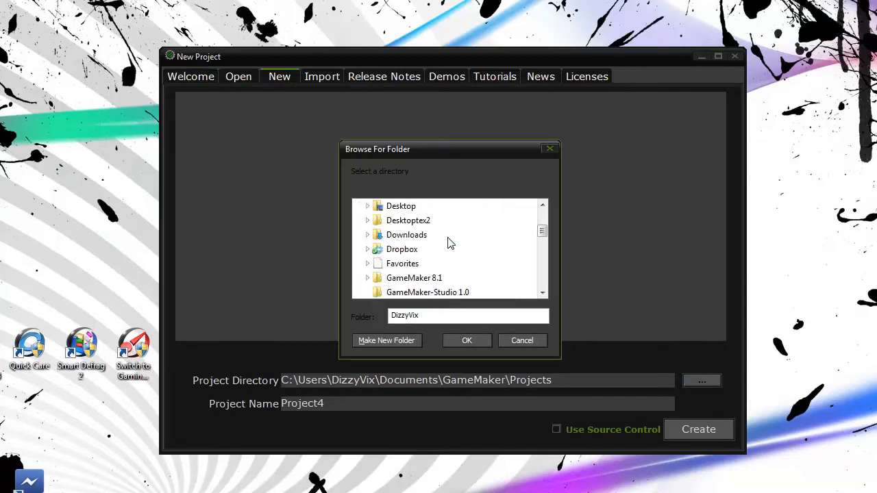
{"action": "scroll", "coordinate": [433, 259], "scroll_direction": "down", "scroll_amount": 1}
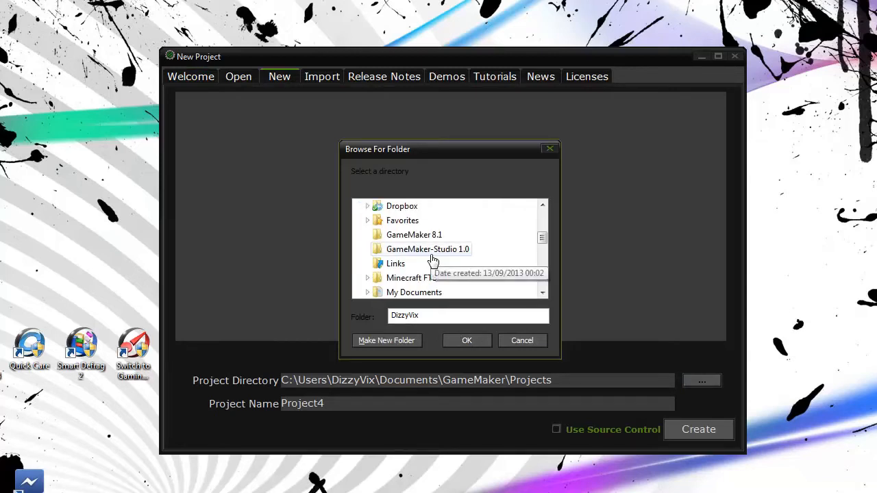
{"action": "left_click", "coordinate": [367, 292]}
{"action": "scroll", "coordinate": [477, 259], "scroll_direction": "down", "scroll_amount": 1}
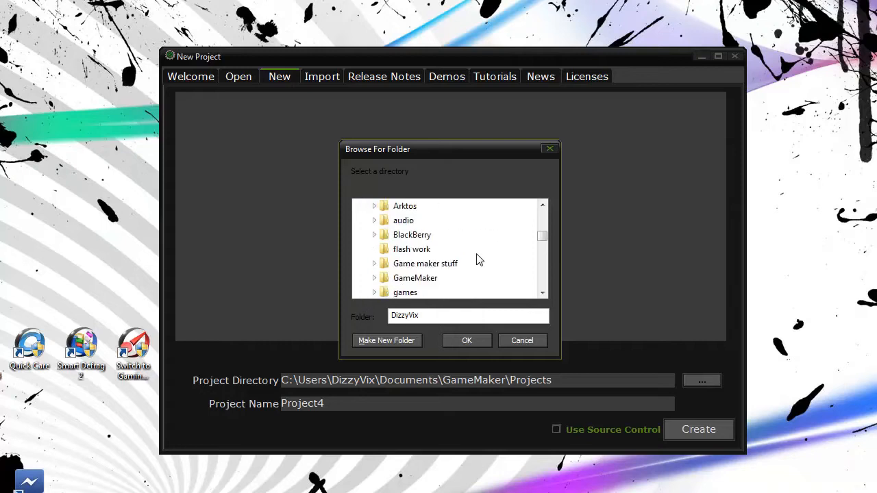
{"action": "left_click", "coordinate": [374, 263]}
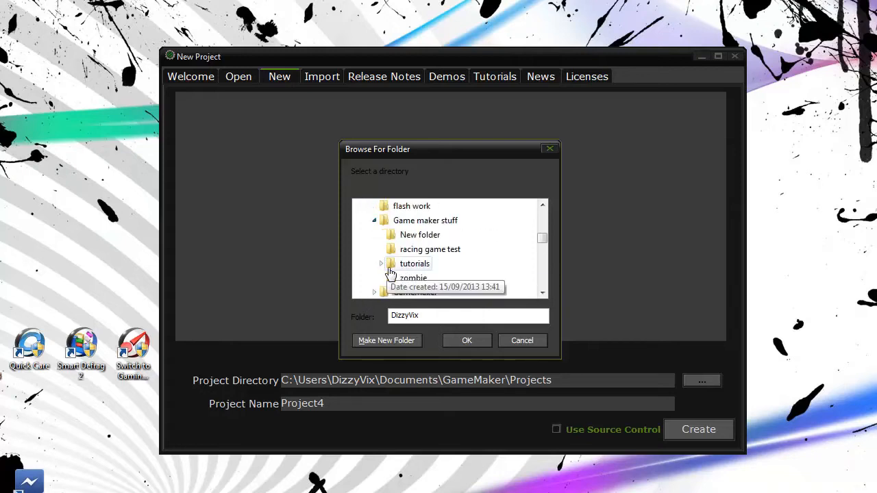
{"action": "left_click", "coordinate": [381, 265]}
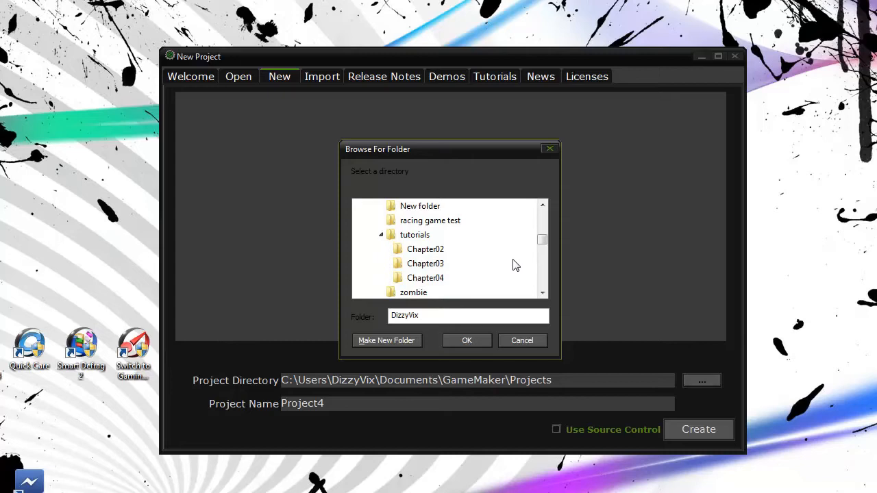
{"action": "left_click", "coordinate": [435, 251]}
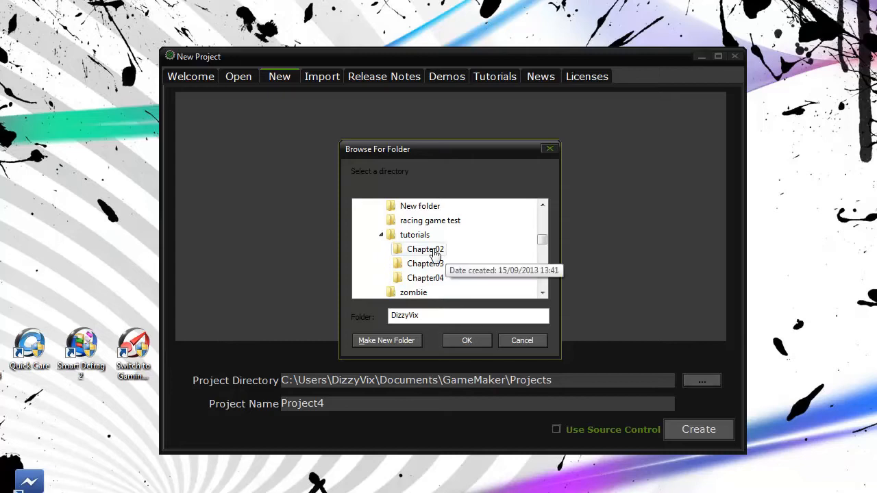
{"action": "left_click", "coordinate": [466, 340]}
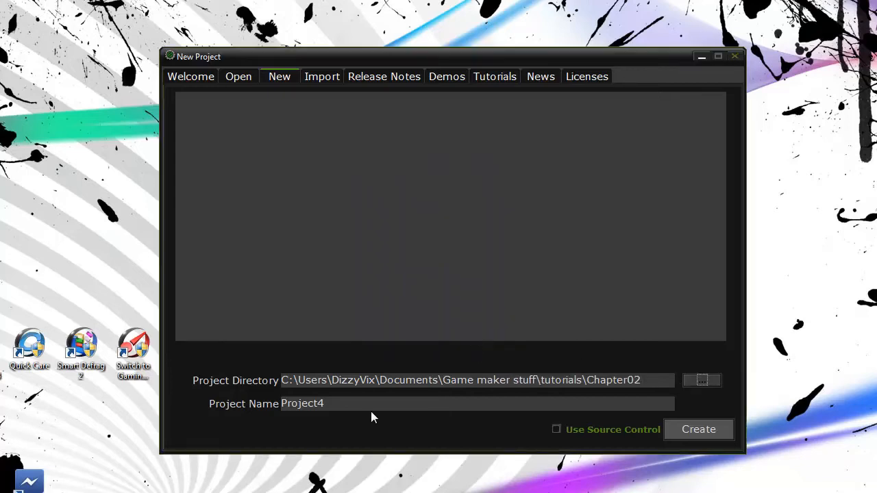
Step: Remove the Chapter02 folder from the project directory so the path ends at tutorials
{"action": "left_click", "coordinate": [716, 380]}
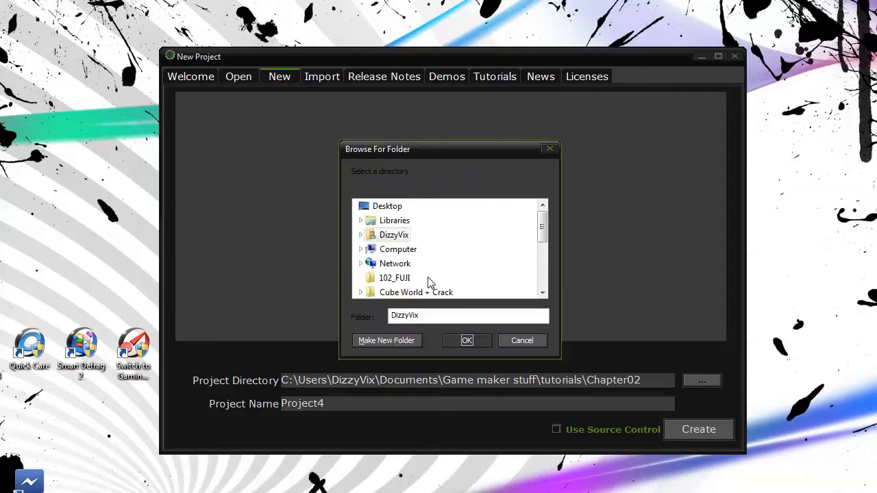
{"action": "left_click", "coordinate": [528, 340]}
{"action": "left_click_drag", "start_coordinate": [650, 379], "coordinate": [585, 380]}
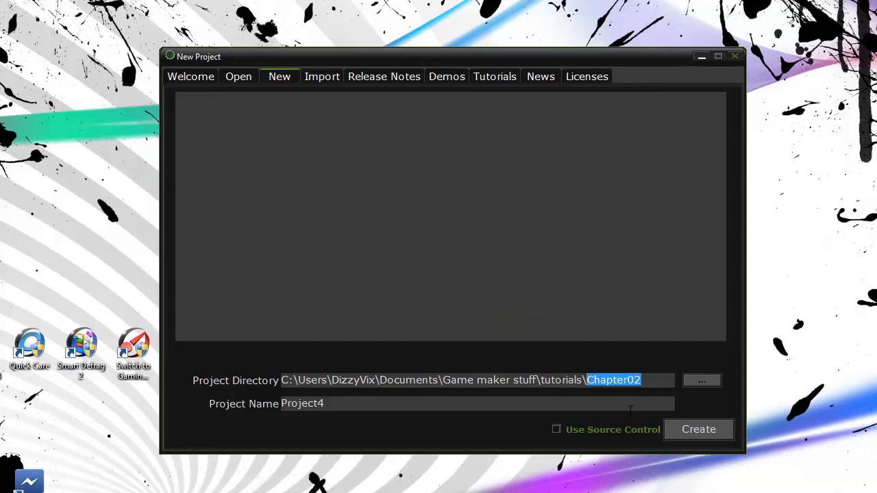
{"action": "key", "text": "BackSpace"}
Step: Name the project Evil Clutches and create it
{"action": "left_click", "coordinate": [473, 402]}
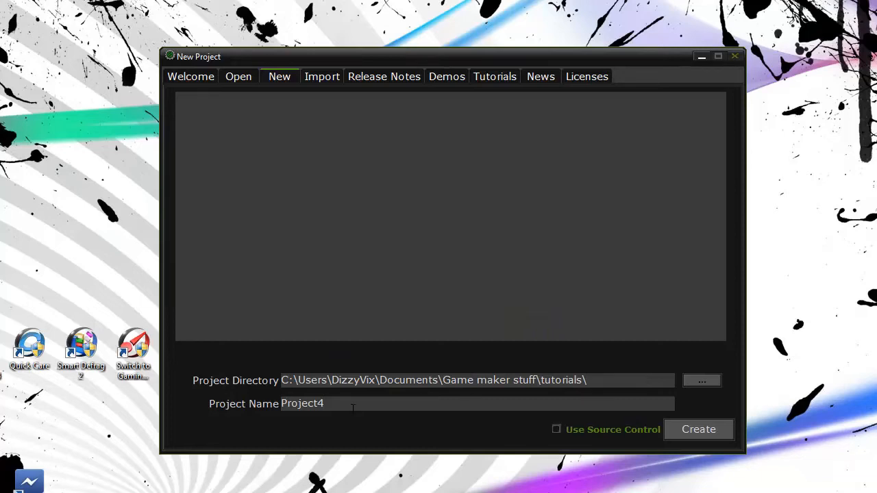
{"action": "key", "text": "ctrl+a"}
{"action": "type", "text": "Evil Clutches"}
{"action": "left_click_drag", "start_coordinate": [369, 405], "coordinate": [200, 414]}
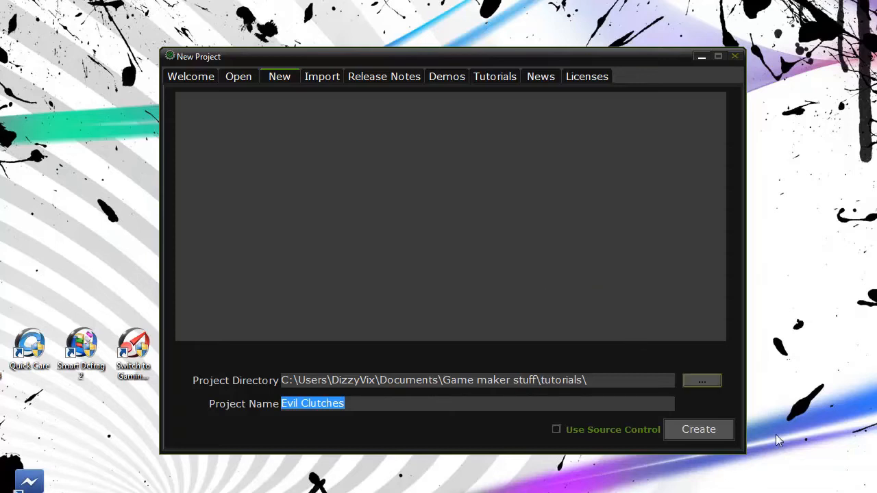
{"action": "left_click", "coordinate": [727, 438]}
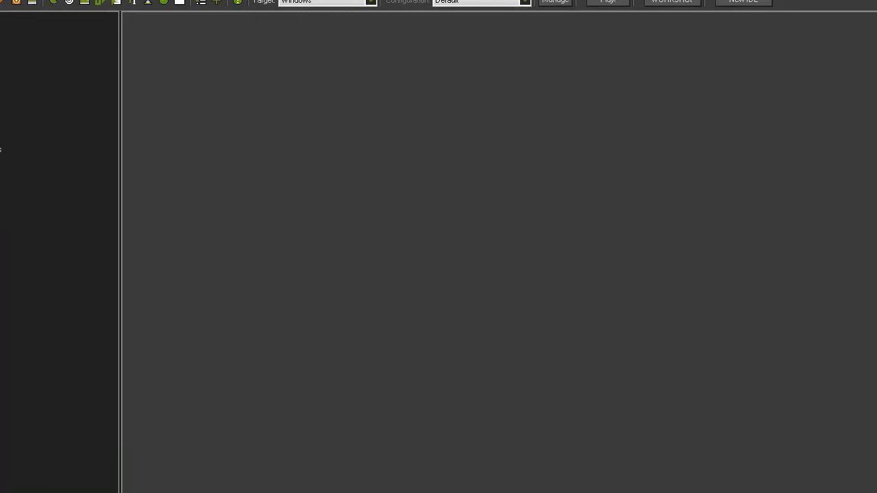
Step: Move and resize the Evil Clutches project window so that it fills the visible screen area
{"action": "left_click_drag", "start_coordinate": [0, 0], "coordinate": [252, 101]}
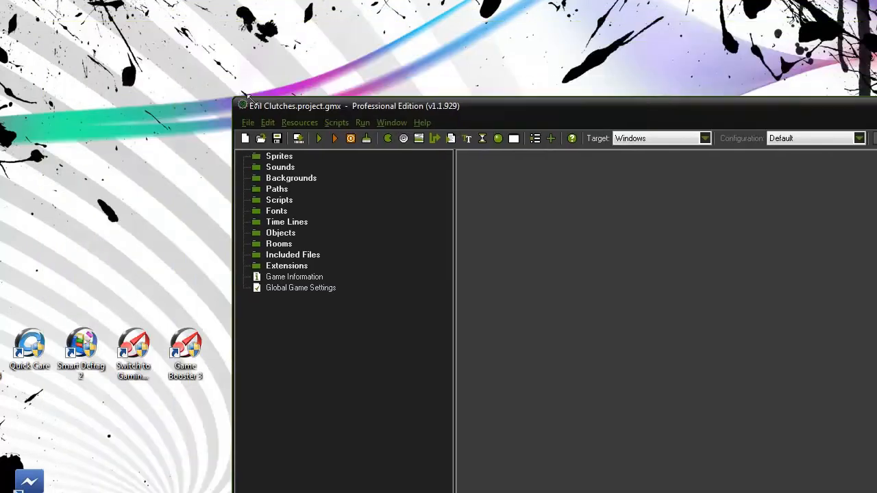
{"action": "left_click_drag", "start_coordinate": [516, 104], "coordinate": [284, 11]}
{"action": "mouse_move", "coordinate": [876, 492]}
{"action": "left_mouse_down"}
{"action": "mouse_move", "coordinate": [863, 474]}
{"action": "mouse_move", "coordinate": [870, 490]}
{"action": "left_mouse_up"}
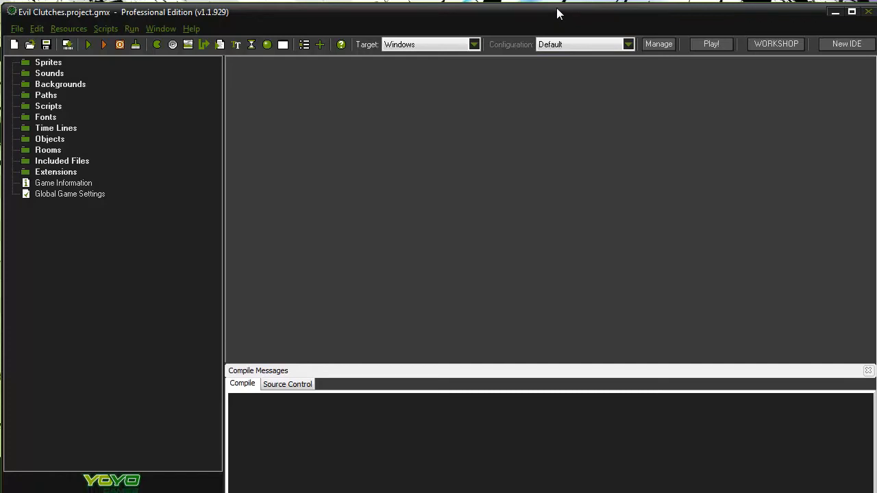
{"action": "left_click_drag", "start_coordinate": [557, 14], "coordinate": [558, 2]}
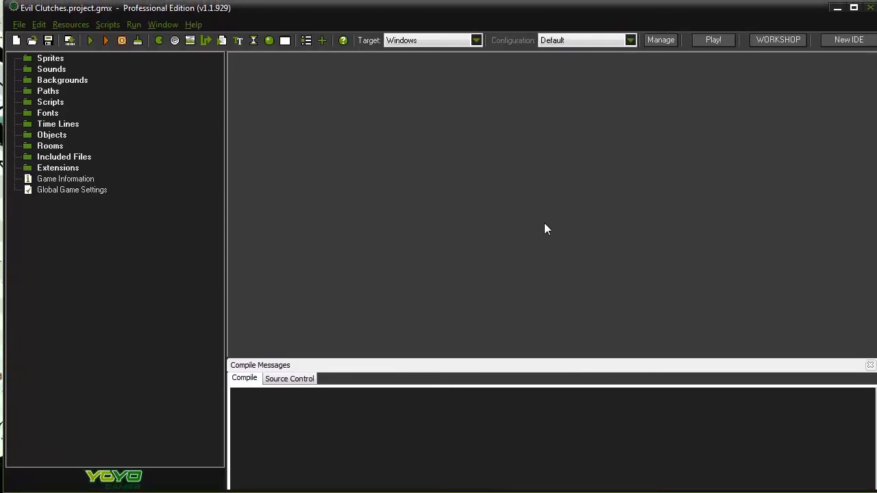
{"action": "left_click_drag", "start_coordinate": [6, 255], "coordinate": [2, 256]}
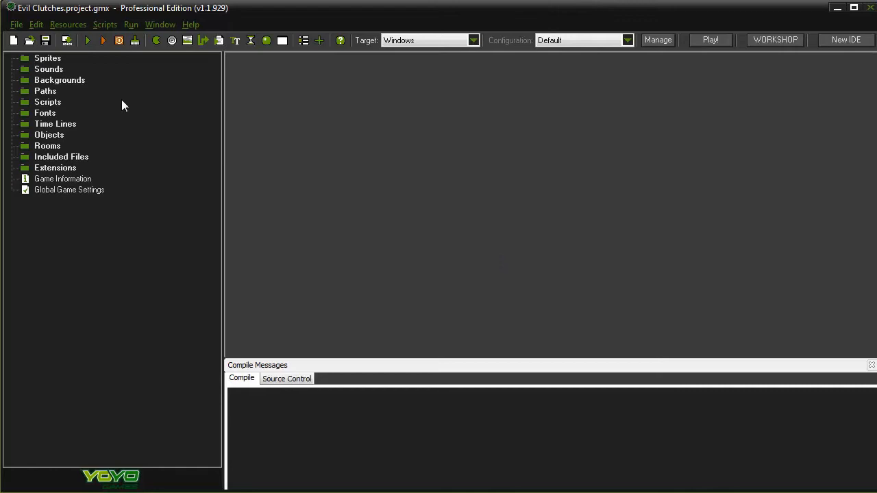
{"action": "left_click", "coordinate": [55, 59]}
{"action": "left_click", "coordinate": [67, 24]}
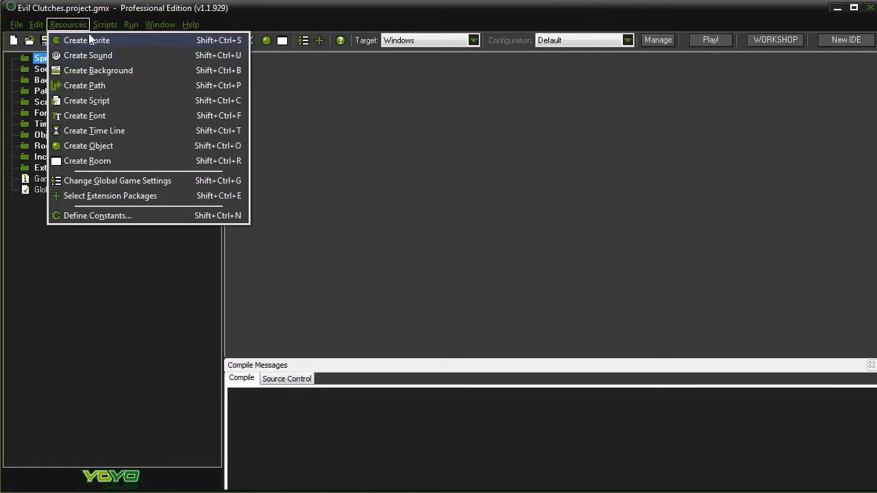
{"action": "left_click", "coordinate": [236, 8]}
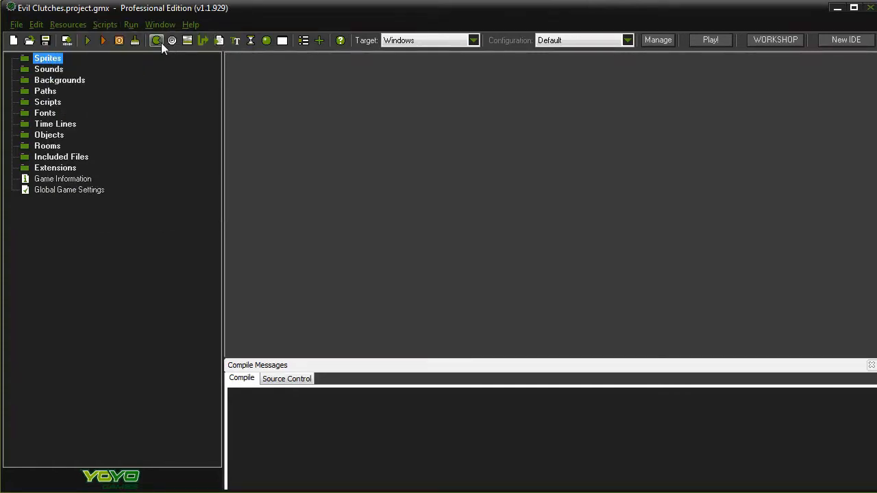
Step: Create a new sprite resource and name it sprite_dragon
{"action": "left_click", "coordinate": [72, 25]}
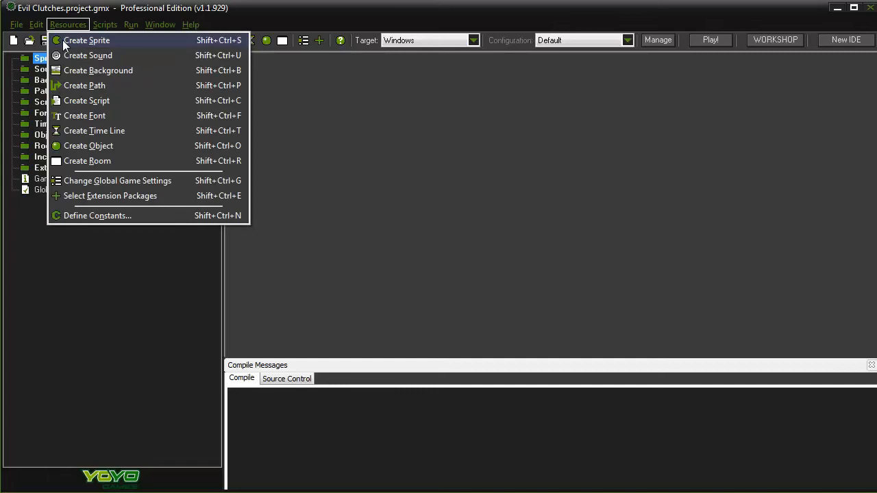
{"action": "left_click", "coordinate": [66, 41]}
{"action": "left_click", "coordinate": [333, 100]}
{"action": "key", "text": "BackSpace"}
{"action": "type", "text": "_"}
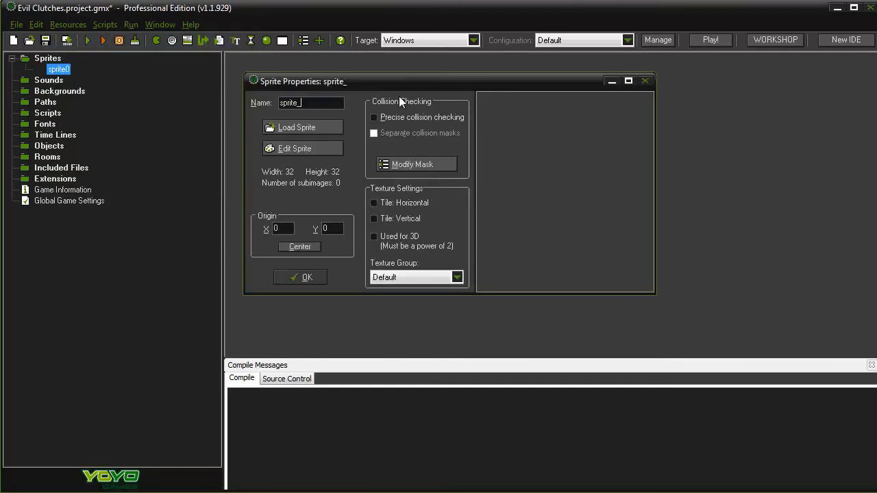
{"action": "type", "text": "dragon"}
Step: Start loading an image for the dragon sprite and browse to the Game maker stuff\tutorials\Chapter02 folder
{"action": "left_click", "coordinate": [304, 127]}
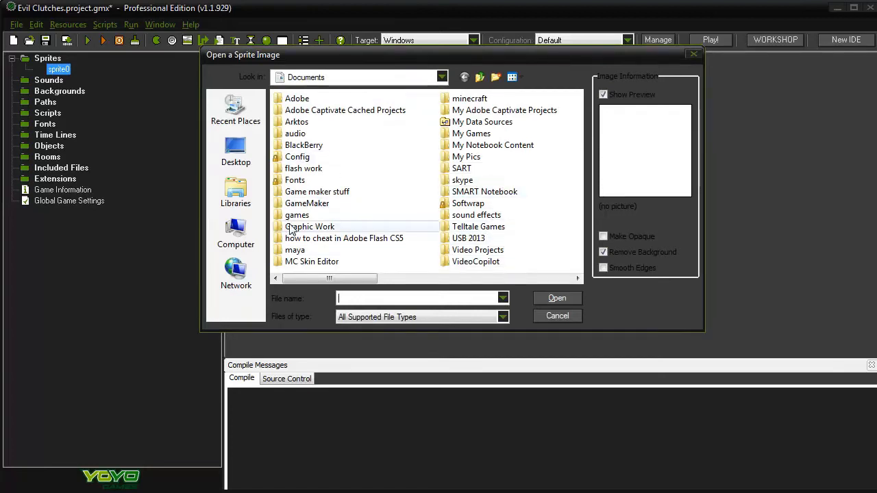
{"action": "double_click", "coordinate": [325, 195]}
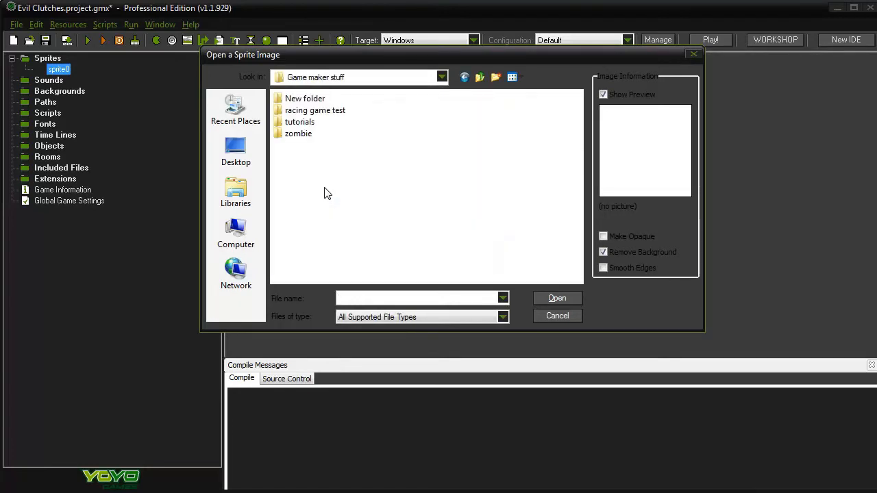
{"action": "left_click", "coordinate": [306, 122]}
{"action": "double_click", "coordinate": [306, 122]}
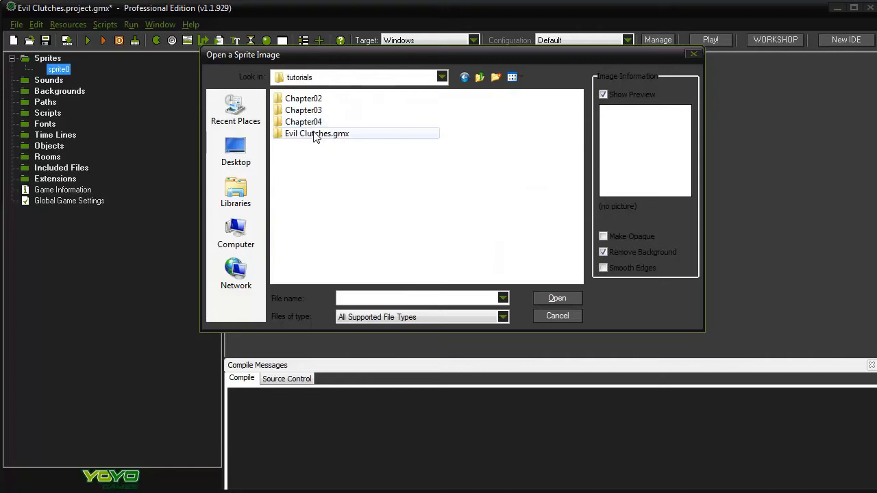
{"action": "double_click", "coordinate": [303, 99]}
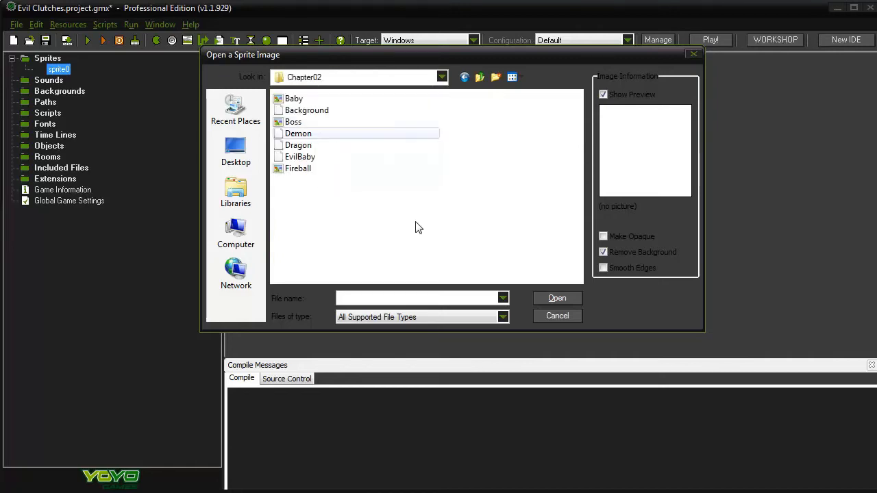
Step: Preview the Demon and Dragon images, load Dragon with Remove Background enabled, and confirm the sprite's properties
{"action": "left_click", "coordinate": [293, 133]}
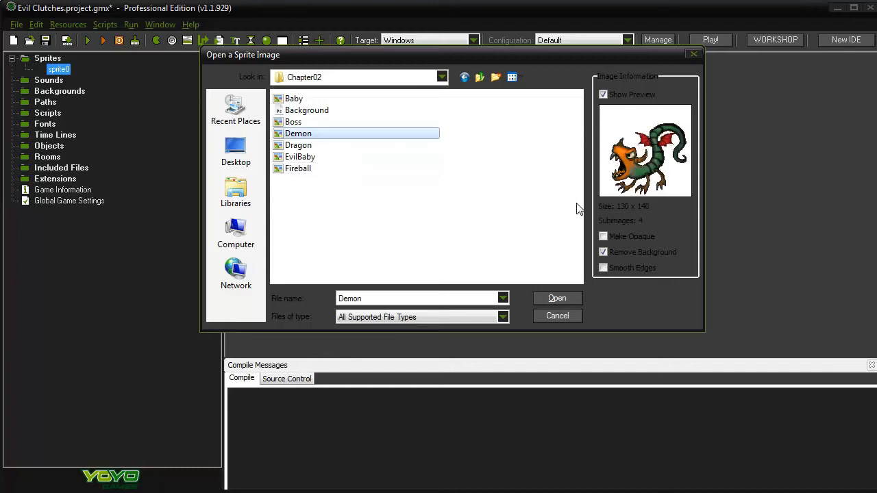
{"action": "left_click", "coordinate": [298, 145]}
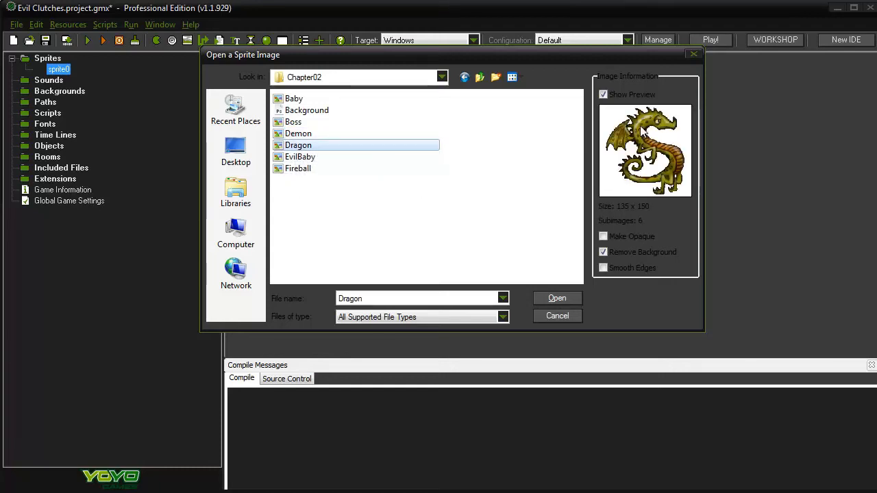
{"action": "left_click", "coordinate": [604, 253]}
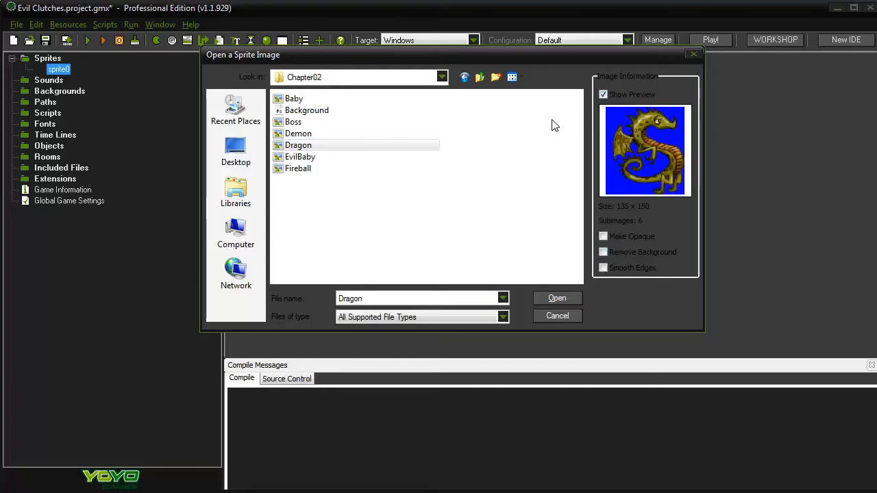
{"action": "left_click", "coordinate": [603, 253]}
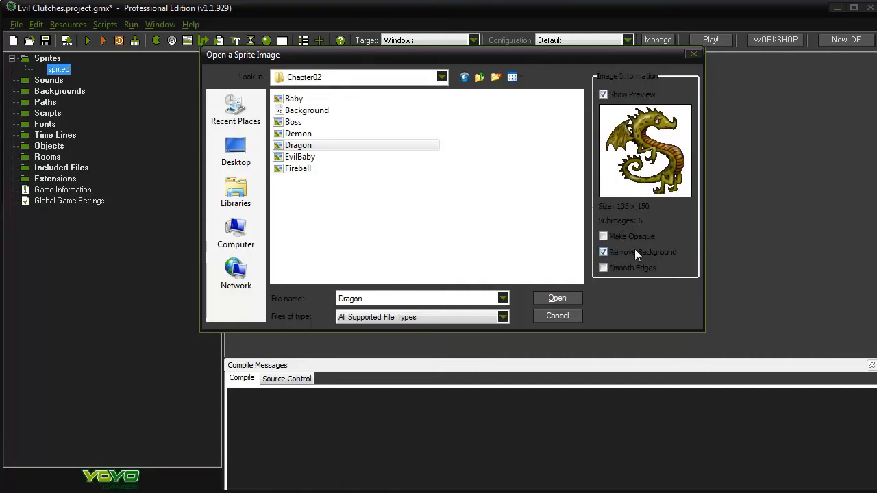
{"action": "left_click", "coordinate": [554, 304]}
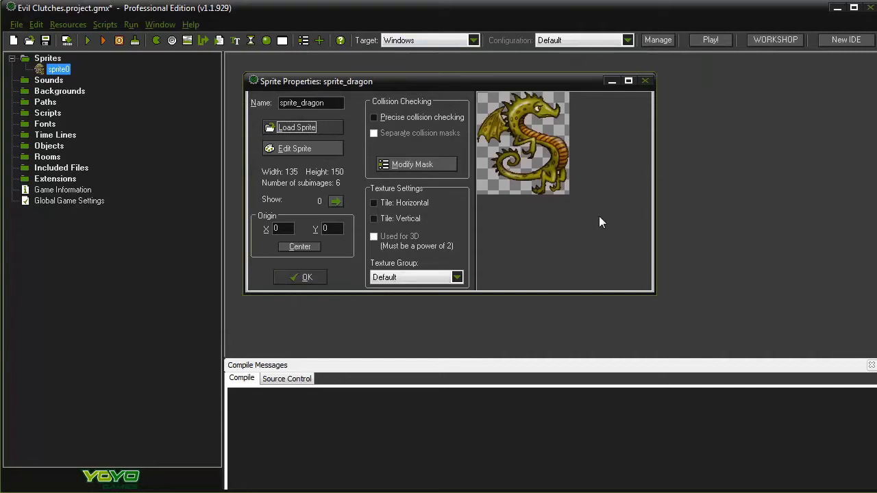
{"action": "left_click", "coordinate": [282, 273]}
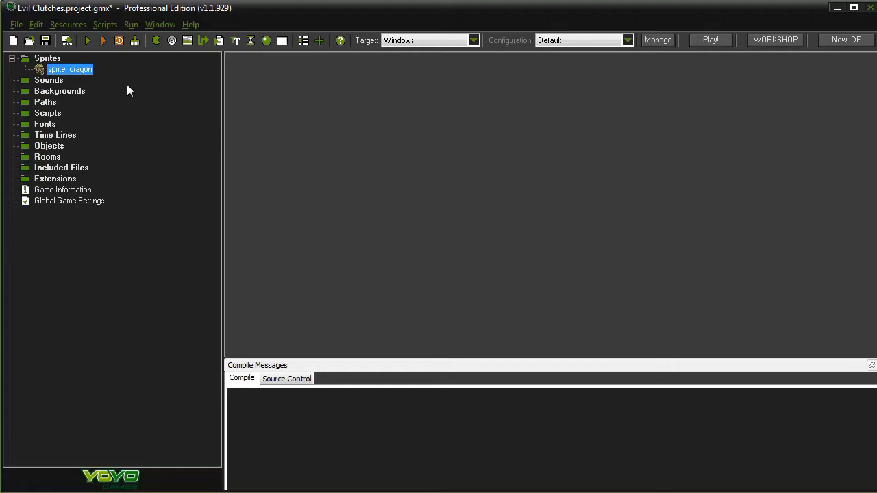
Step: Create a second sprite resource and name it sprite_boss
{"action": "left_click", "coordinate": [156, 40]}
{"action": "left_click", "coordinate": [355, 116]}
{"action": "key", "text": "BackSpace"}
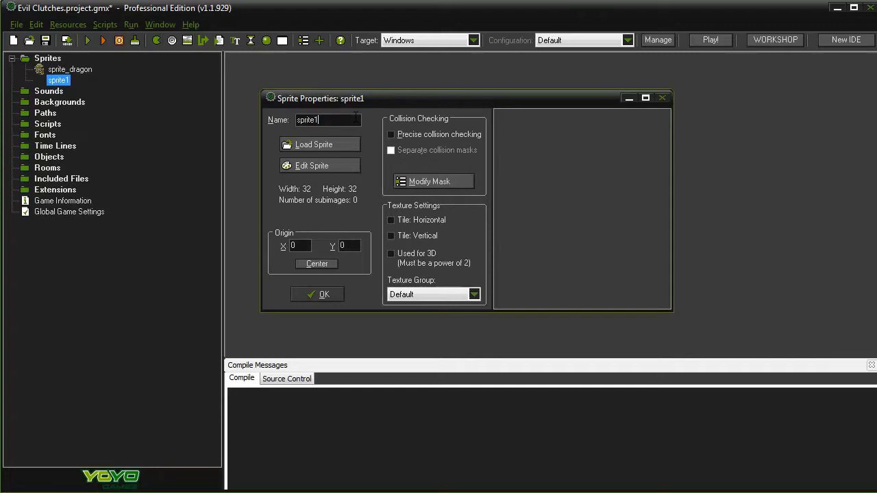
{"action": "type", "text": "_boss"}
Step: Load the Boss image from the Chapter02 folder into the second sprite with Remove Background enabled, and confirm the sprite's properties
{"action": "left_click", "coordinate": [322, 144]}
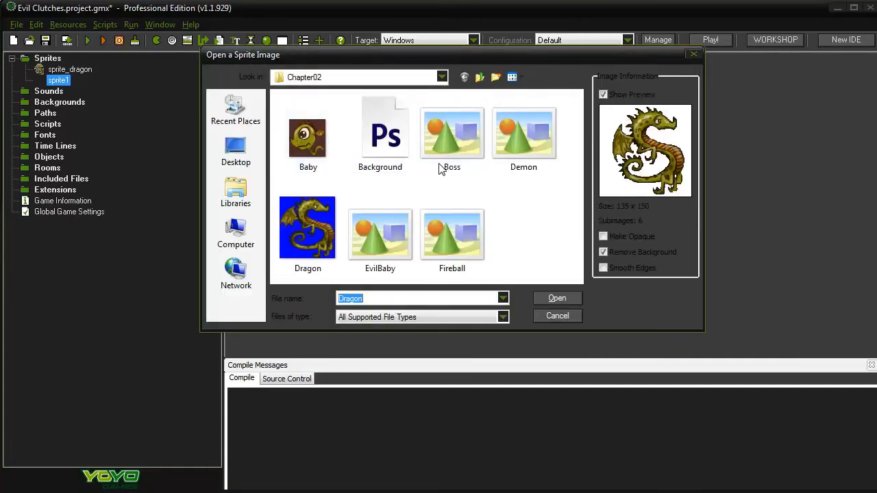
{"action": "left_click", "coordinate": [436, 147]}
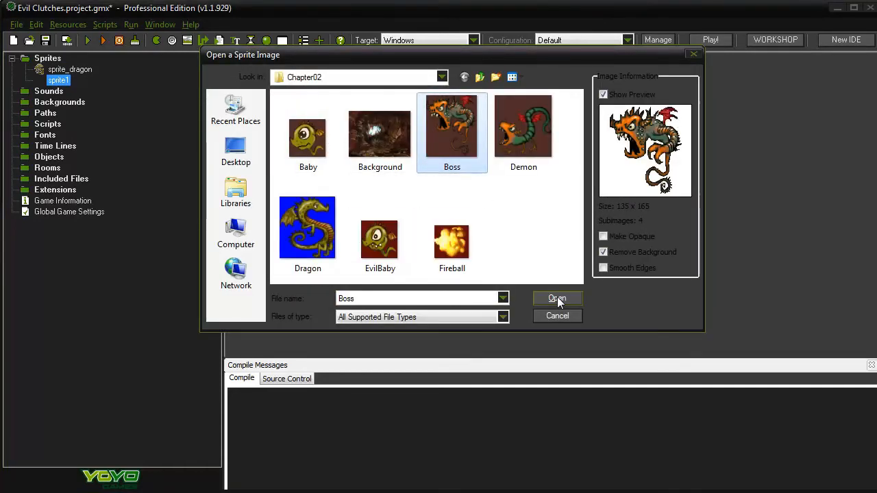
{"action": "left_click", "coordinate": [556, 298]}
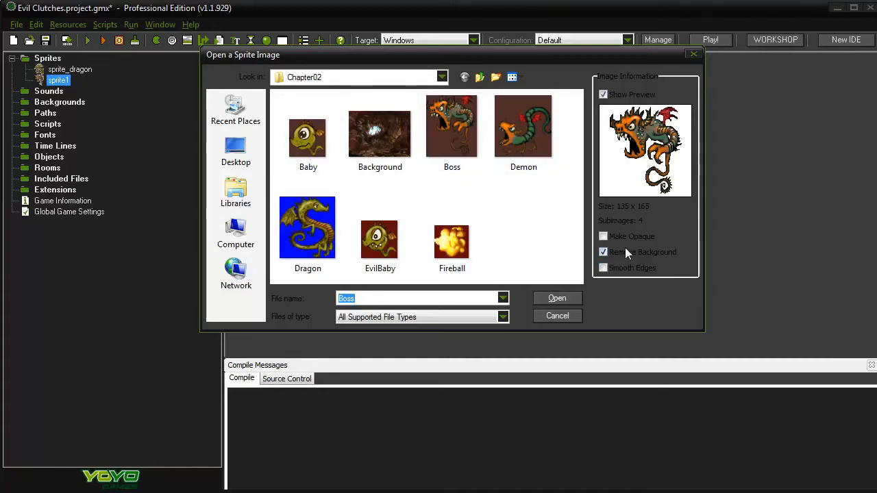
{"action": "left_click", "coordinate": [556, 299]}
{"action": "left_click", "coordinate": [328, 294]}
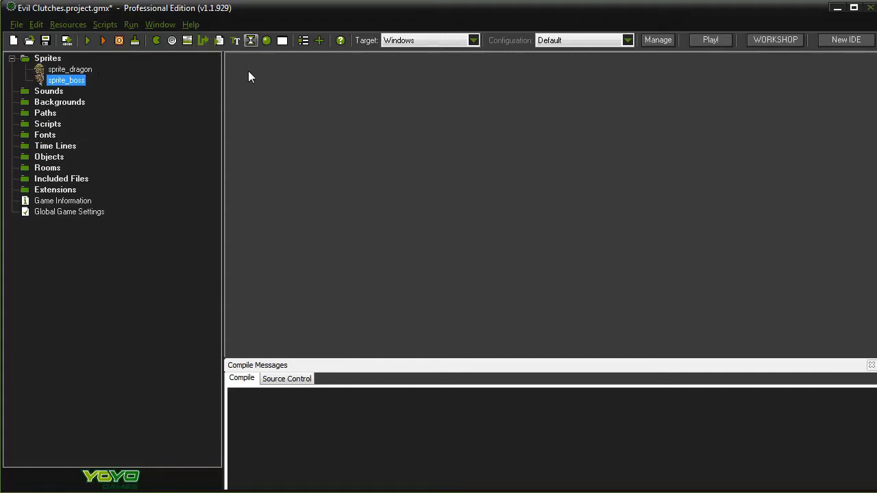
Step: Create a new object resource and name it object_dragon
{"action": "left_click", "coordinate": [68, 24]}
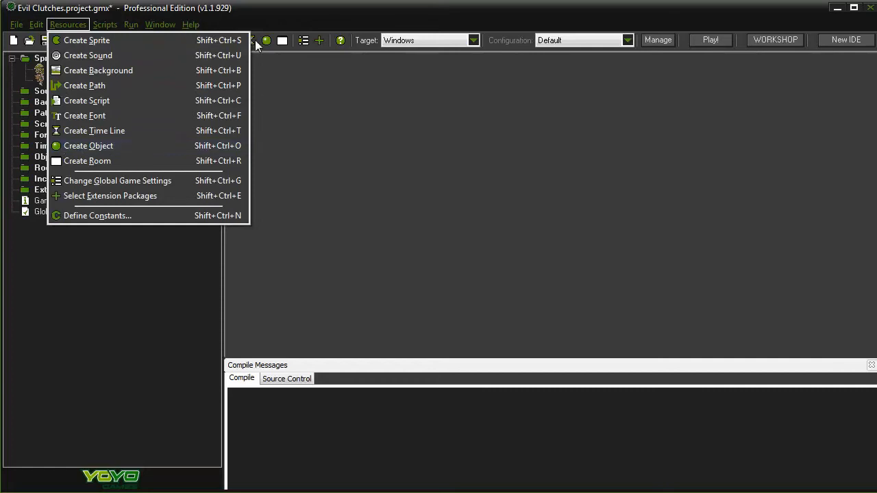
{"action": "left_click", "coordinate": [95, 145]}
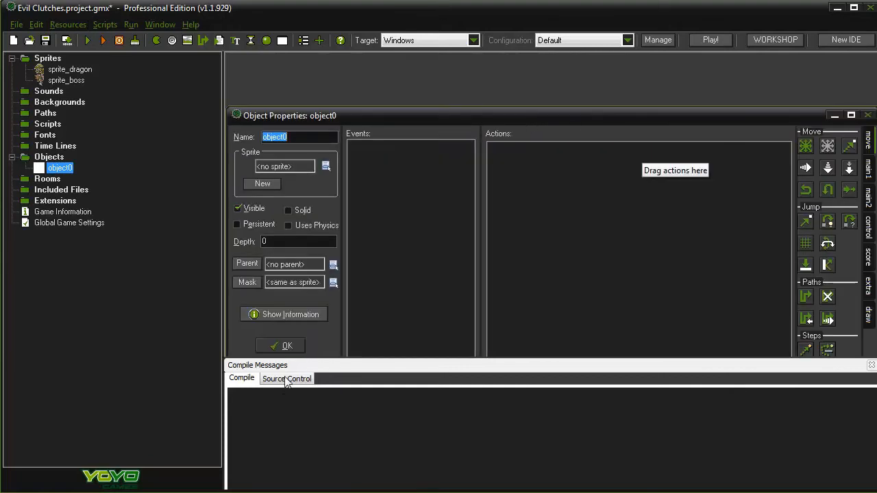
{"action": "left_click_drag", "start_coordinate": [539, 116], "coordinate": [536, 58]}
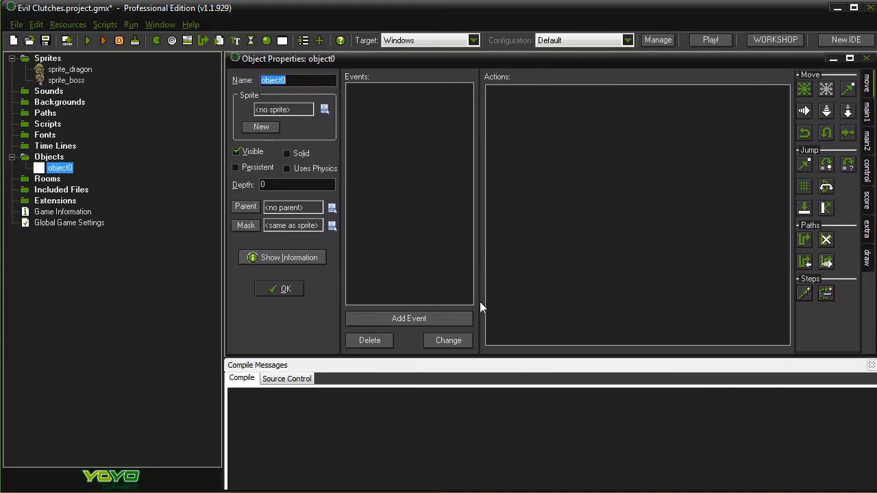
{"action": "left_click", "coordinate": [292, 77]}
{"action": "key", "text": "BackSpace"}
{"action": "type", "text": "_dragon"}
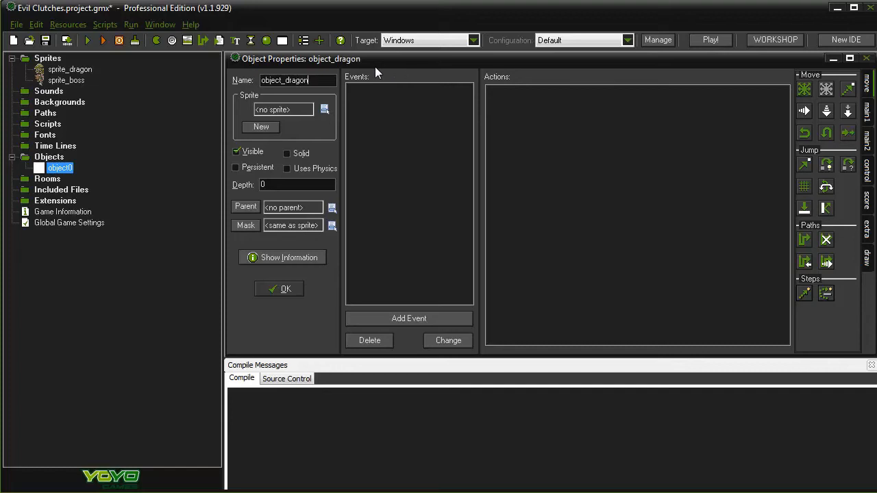
Step: Assign sprite_dragon as the sprite of the dragon object
{"action": "left_click", "coordinate": [327, 111]}
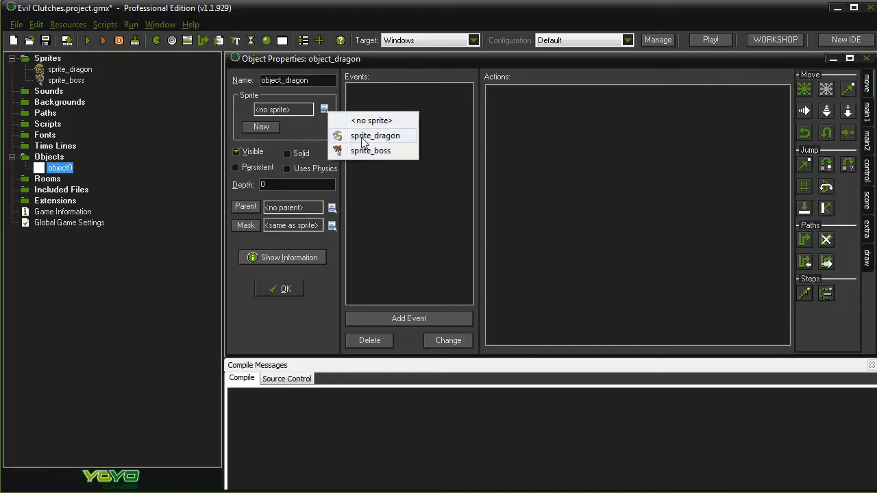
{"action": "left_click", "coordinate": [363, 136]}
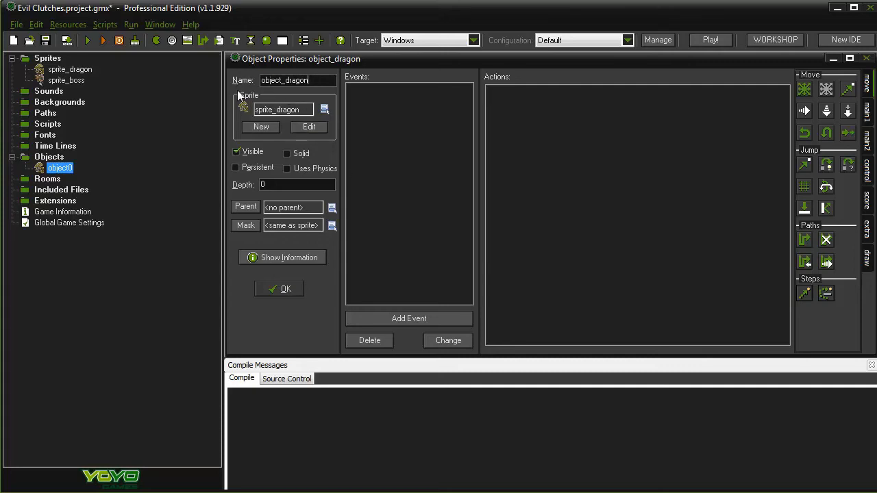
{"action": "left_click_drag", "start_coordinate": [311, 78], "coordinate": [261, 78]}
{"action": "left_click_drag", "start_coordinate": [312, 78], "coordinate": [260, 77]}
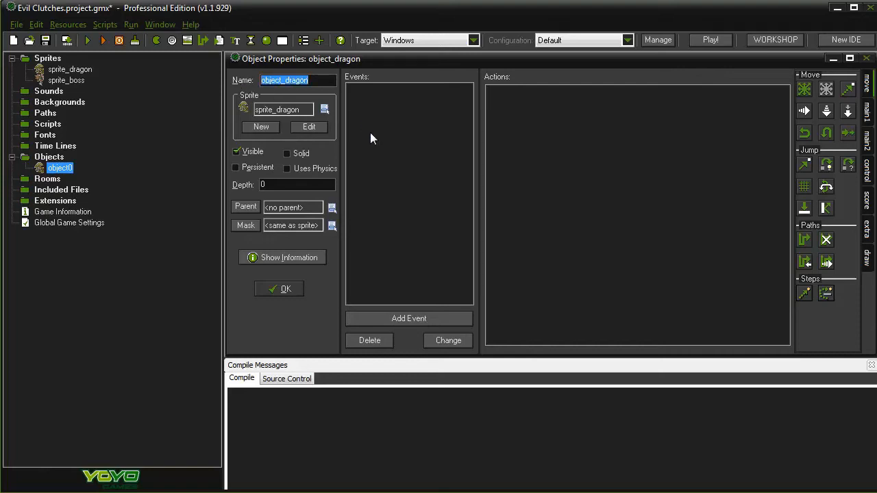
{"action": "left_click", "coordinate": [324, 81]}
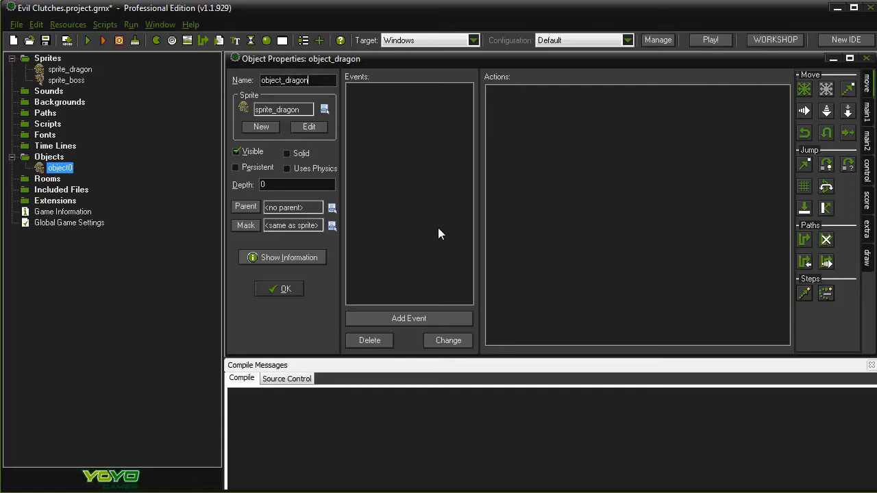
Step: Add a keyboard Up event to the dragon object with a Move Fixed action heading up at speed 16
{"action": "left_click", "coordinate": [410, 319]}
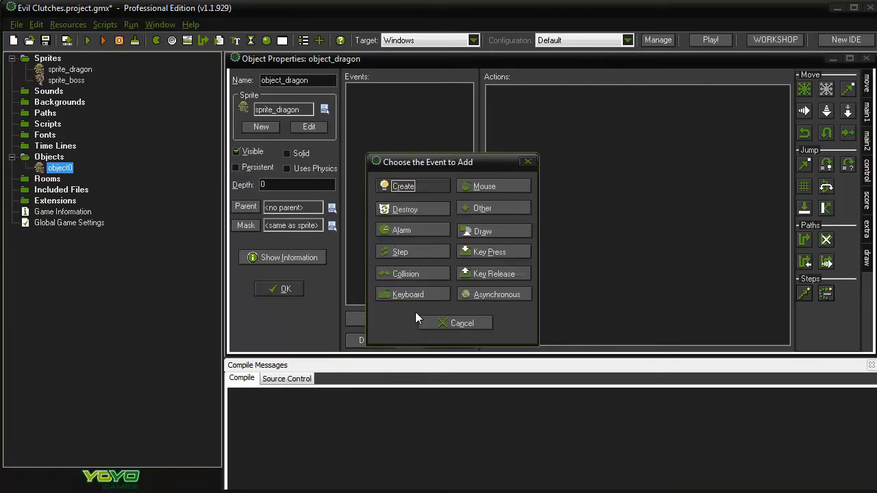
{"action": "left_click", "coordinate": [416, 295]}
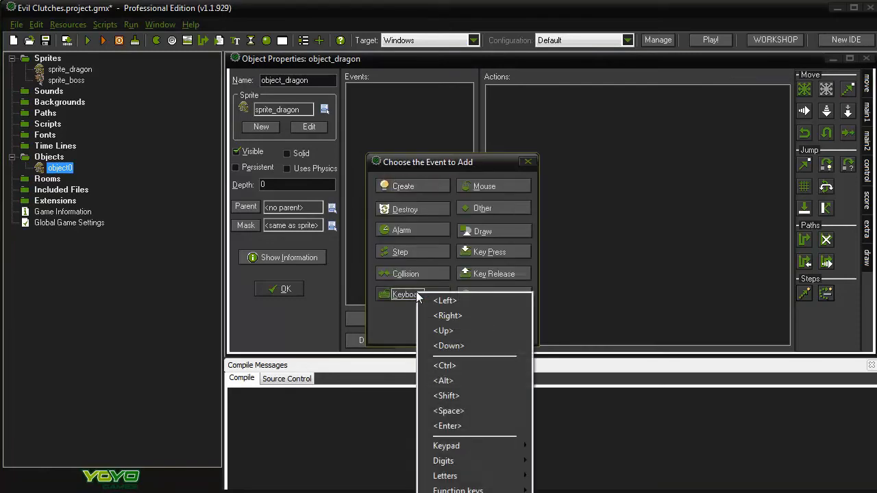
{"action": "left_click", "coordinate": [480, 335]}
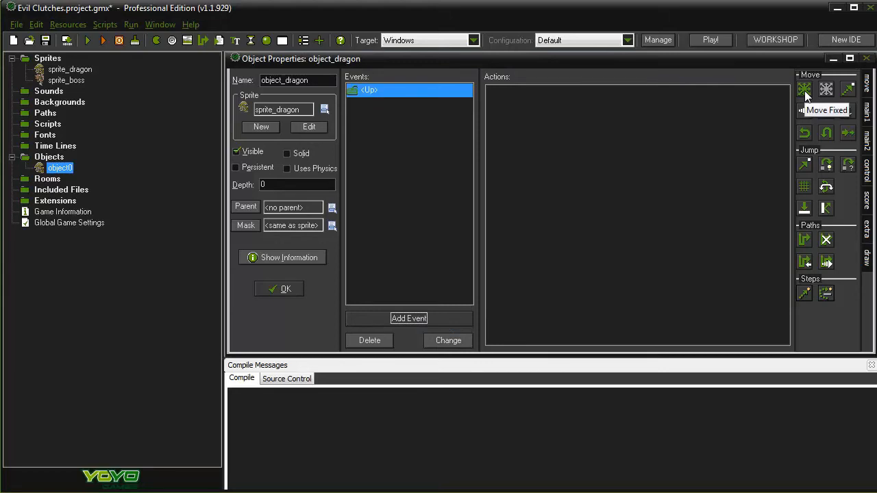
{"action": "left_click_drag", "start_coordinate": [806, 96], "coordinate": [746, 115]}
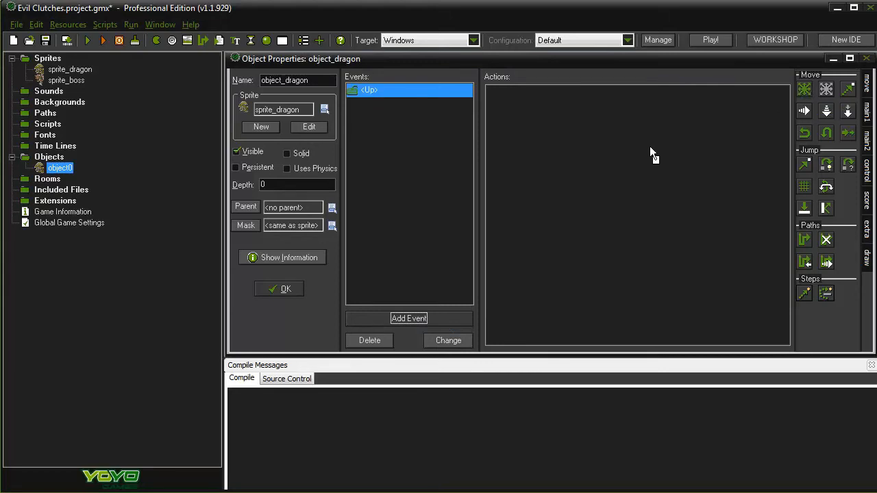
{"action": "left_click_drag", "start_coordinate": [650, 147], "coordinate": [650, 148]}
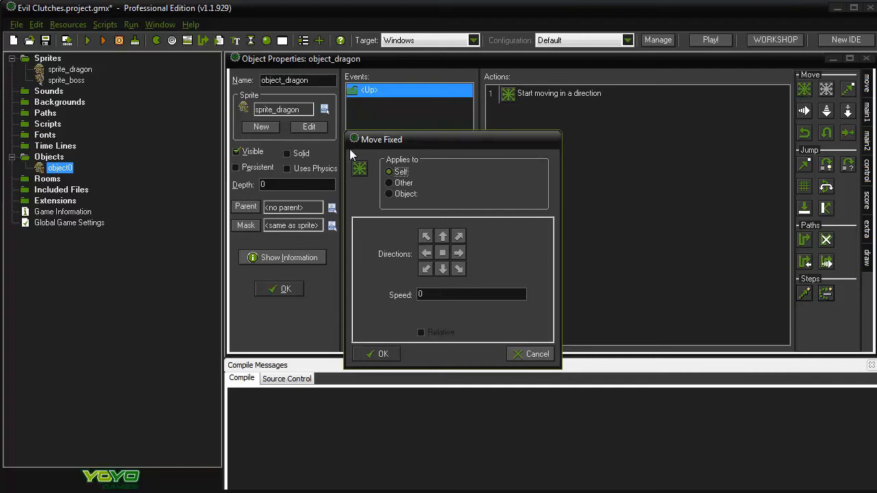
{"action": "left_click_drag", "start_coordinate": [444, 141], "coordinate": [583, 128]}
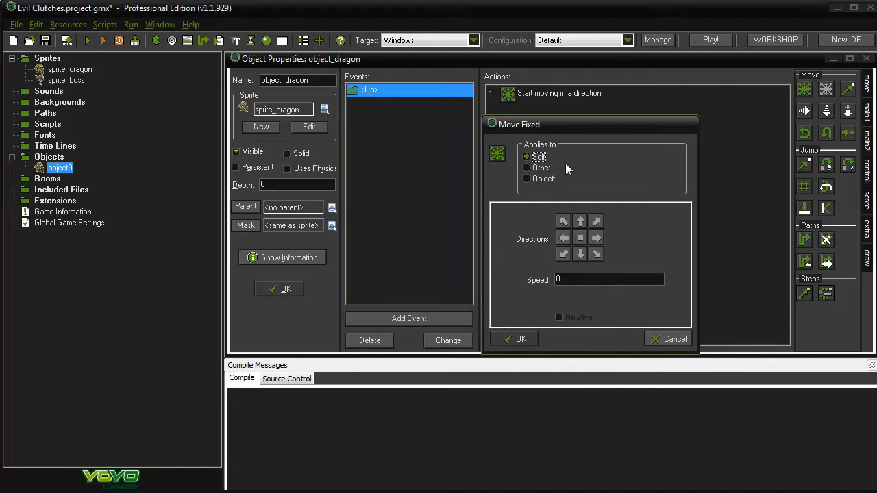
{"action": "left_click", "coordinate": [581, 220]}
{"action": "key", "text": "Tab"}
{"action": "type", "text": "16"}
{"action": "left_click", "coordinate": [518, 339]}
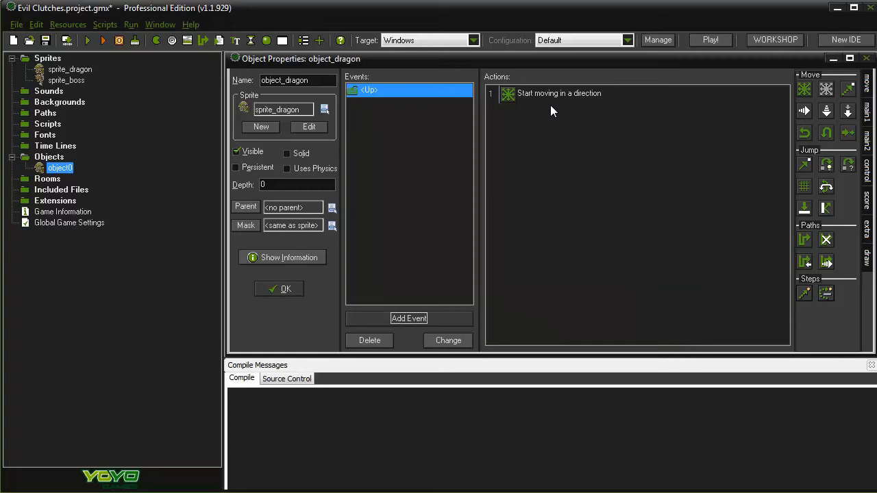
Step: Add a keyboard Down event to the dragon object with a Move Fixed action heading down at speed 16
{"action": "left_click", "coordinate": [441, 315]}
{"action": "left_click", "coordinate": [419, 296]}
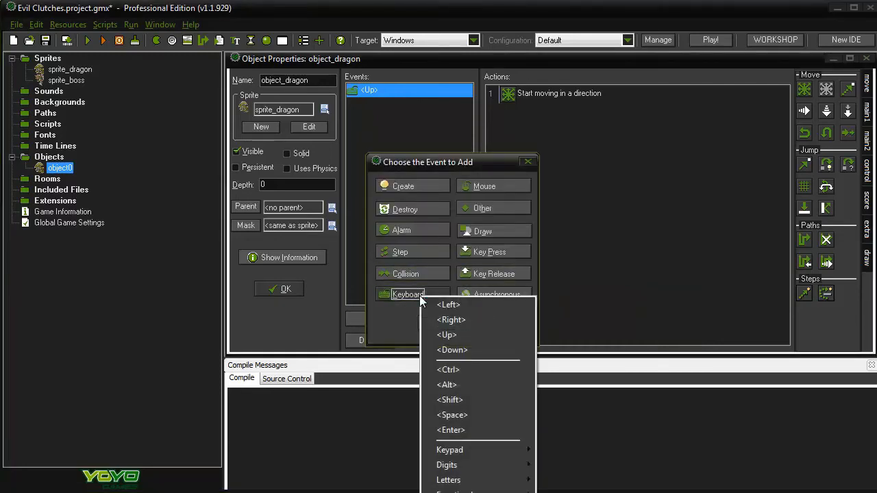
{"action": "left_click", "coordinate": [463, 350]}
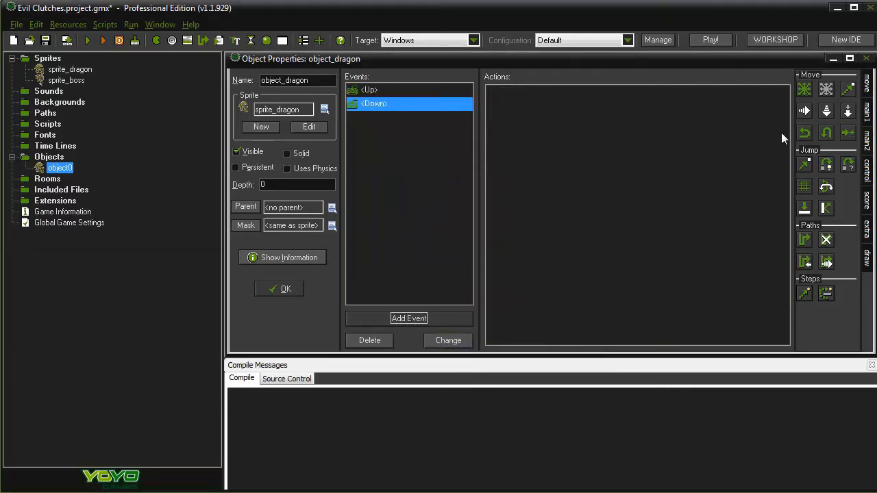
{"action": "left_click_drag", "start_coordinate": [805, 89], "coordinate": [673, 170]}
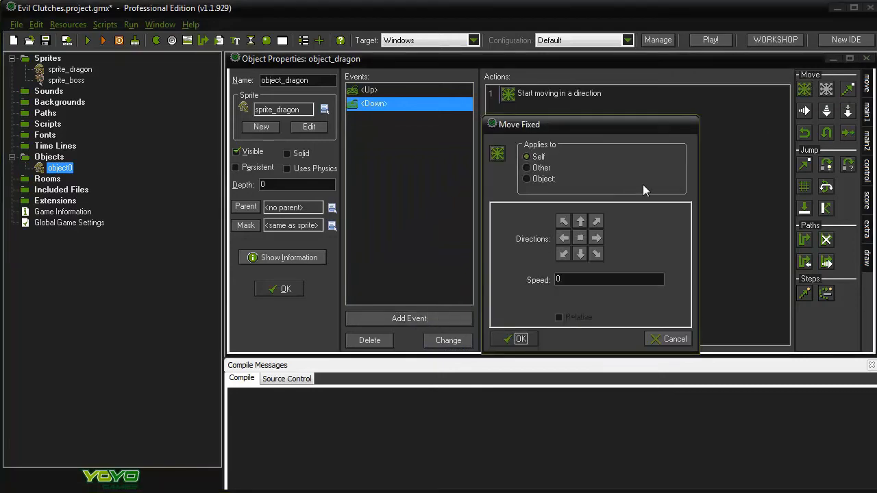
{"action": "left_click", "coordinate": [582, 254]}
{"action": "key", "text": "Tab"}
{"action": "type", "text": "16"}
{"action": "left_click", "coordinate": [509, 340]}
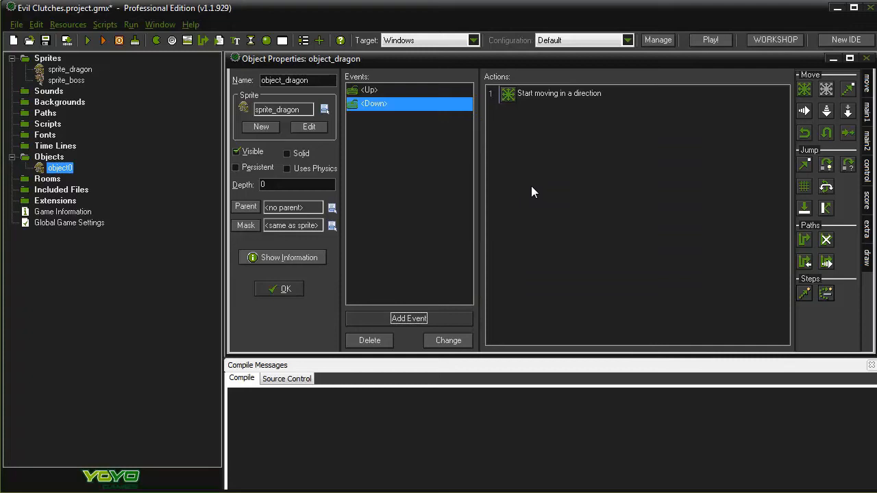
Step: Add a keyboard No key event to the dragon object
{"action": "left_click", "coordinate": [408, 323]}
{"action": "left_click", "coordinate": [399, 297]}
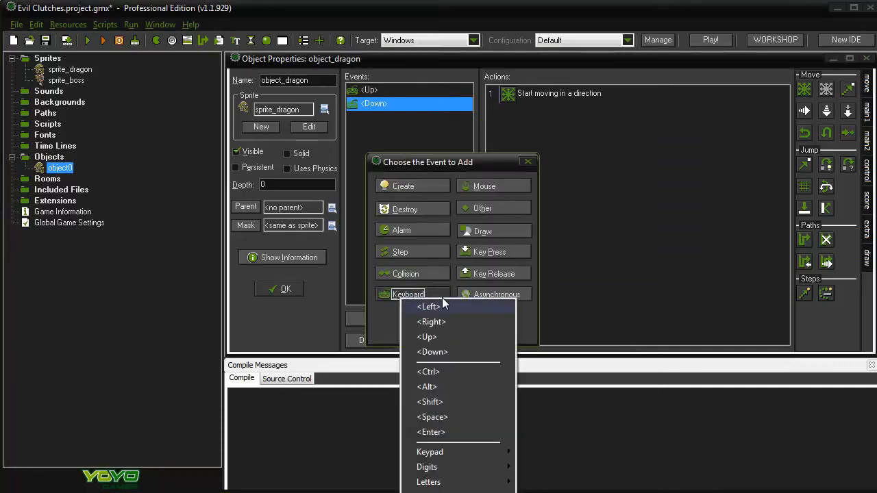
{"action": "left_click", "coordinate": [627, 262]}
{"action": "left_click_drag", "start_coordinate": [465, 162], "coordinate": [569, 28]}
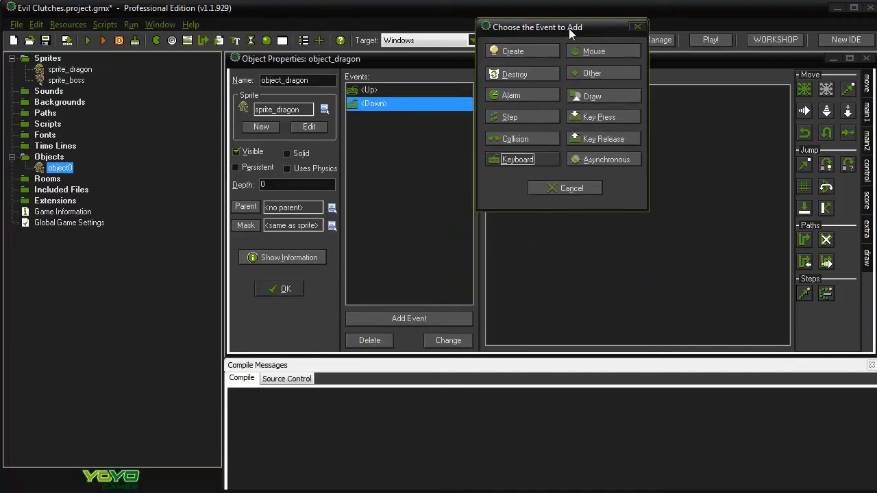
{"action": "left_click", "coordinate": [497, 167]}
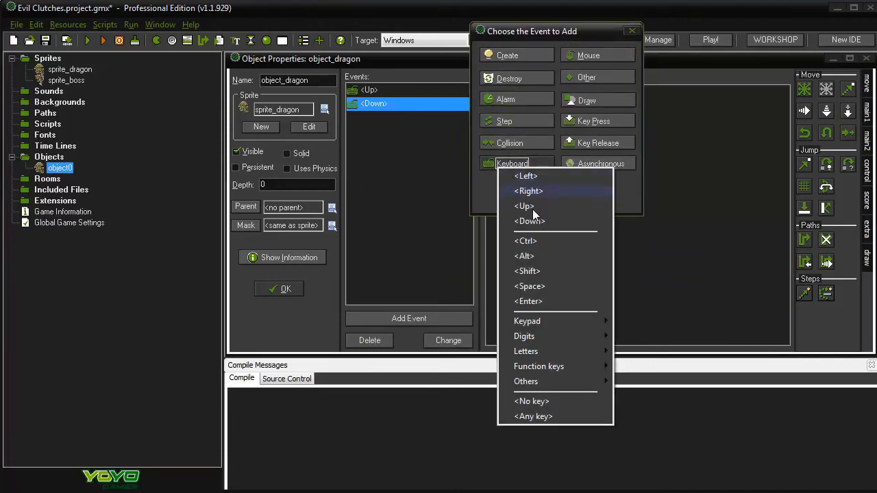
{"action": "left_click", "coordinate": [554, 403]}
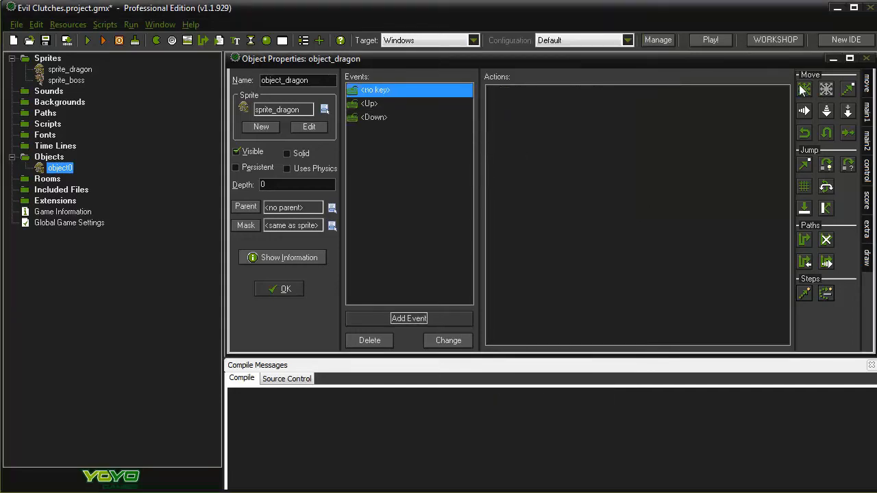
Step: Give the No key event a Move Fixed action with the stop direction and speed 0, and confirm the dragon object's properties
{"action": "left_click_drag", "start_coordinate": [804, 91], "coordinate": [564, 184]}
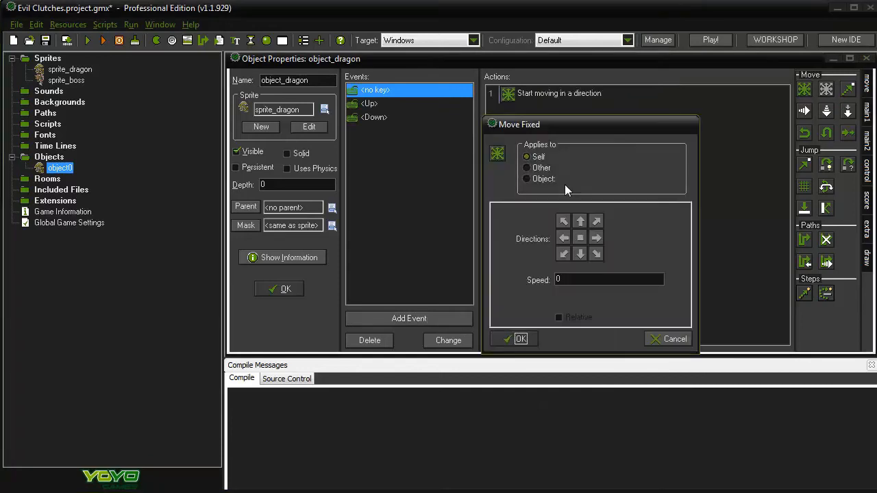
{"action": "left_click", "coordinate": [580, 240]}
{"action": "left_click", "coordinate": [525, 338]}
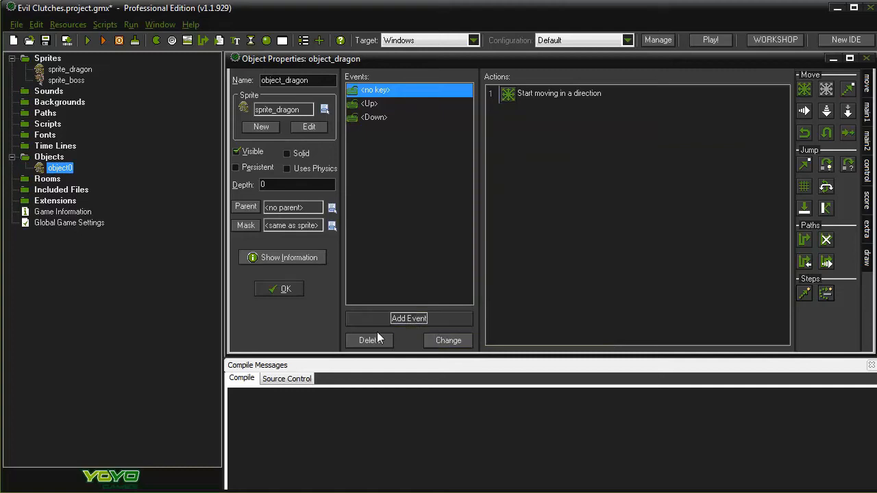
{"action": "left_click", "coordinate": [281, 289]}
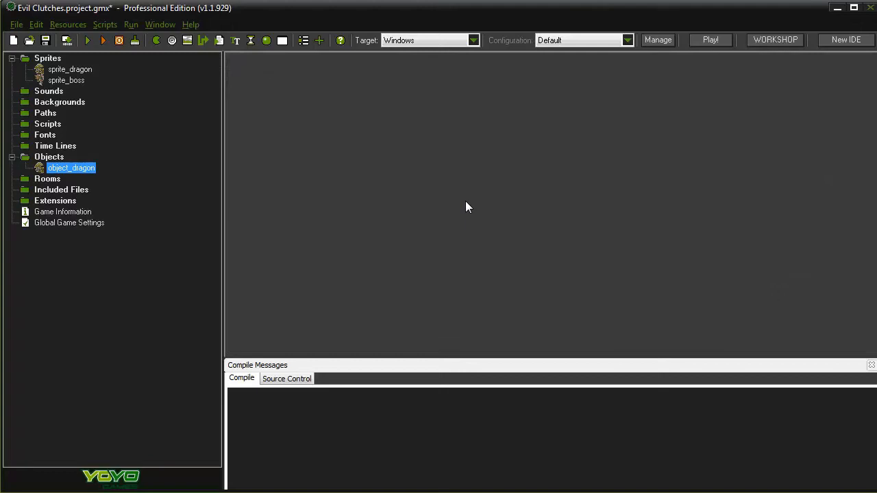
Step: Create a new room resource and bring its whole editor and left edge into view
{"action": "left_click", "coordinate": [68, 25]}
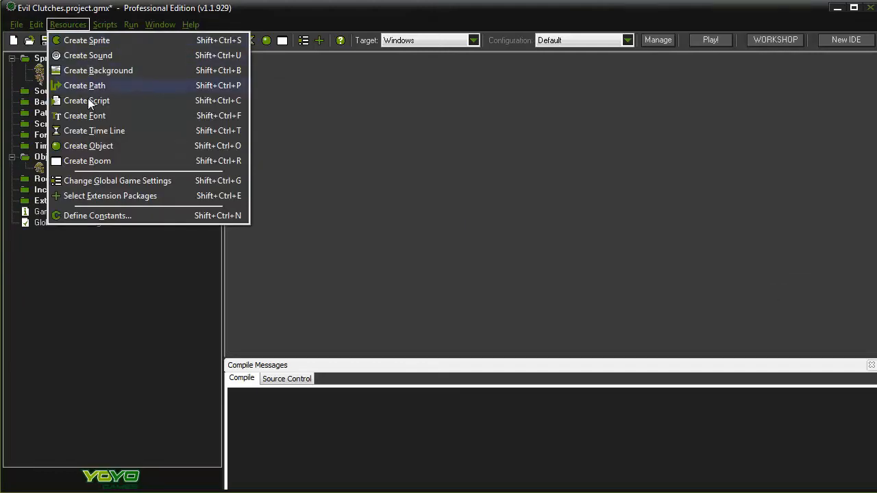
{"action": "left_click", "coordinate": [94, 163]}
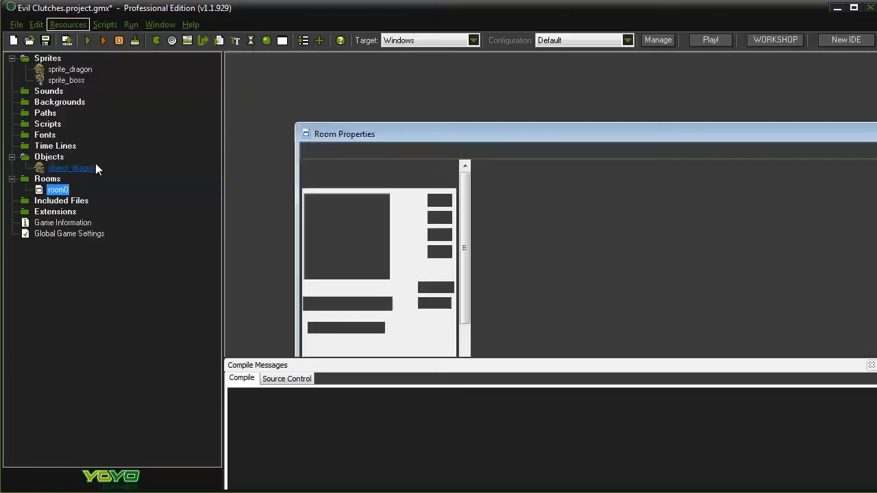
{"action": "left_click_drag", "start_coordinate": [651, 136], "coordinate": [610, 66]}
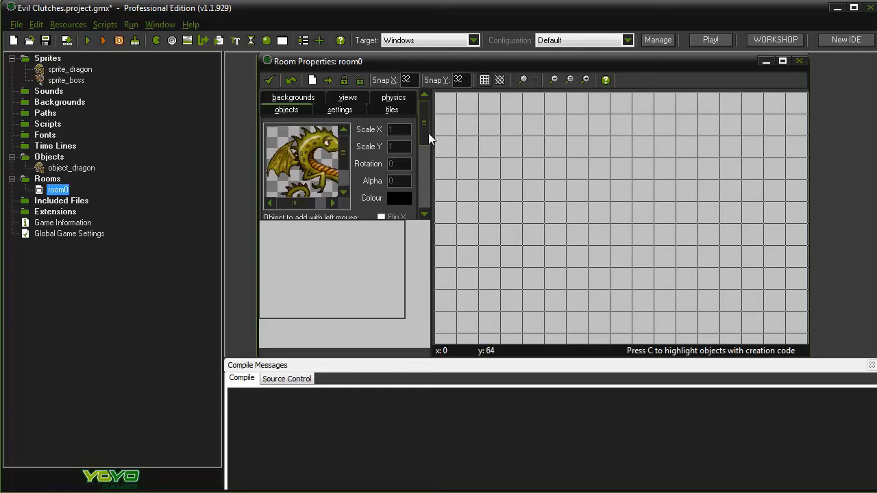
{"action": "left_click_drag", "start_coordinate": [315, 262], "coordinate": [324, 282]}
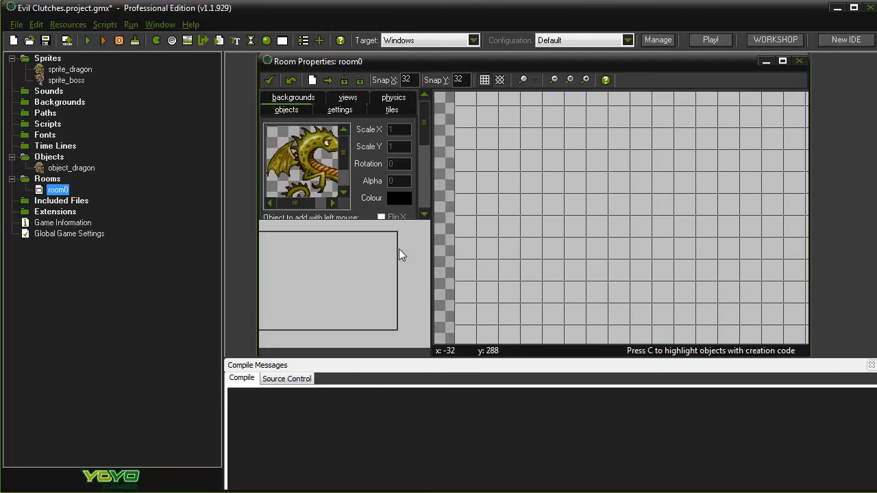
Step: Place a trial dragon instance in the room and delete it again
{"action": "left_click", "coordinate": [503, 152]}
{"action": "left_click_drag", "start_coordinate": [504, 149], "coordinate": [503, 175]}
{"action": "right_click", "coordinate": [533, 181]}
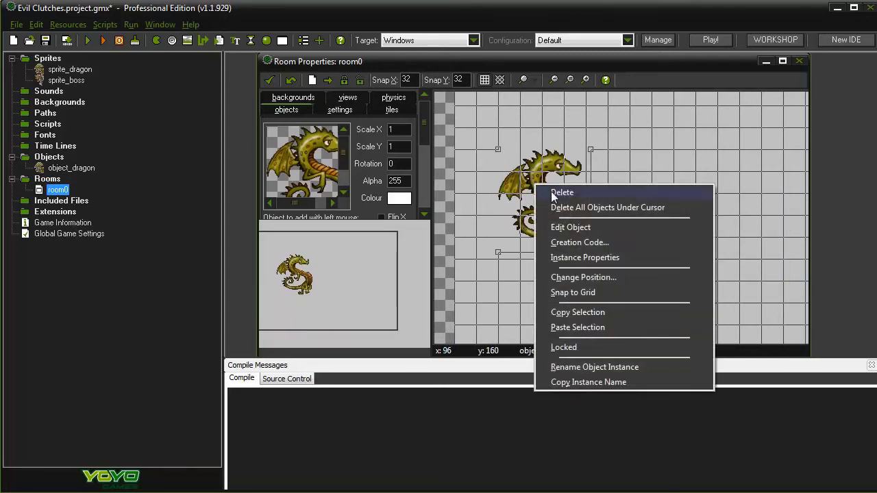
{"action": "left_click", "coordinate": [552, 194]}
Step: Place several dragon instances in the room and delete all except the one near the upper-left corner
{"action": "left_click", "coordinate": [481, 128]}
{"action": "left_click", "coordinate": [661, 202]}
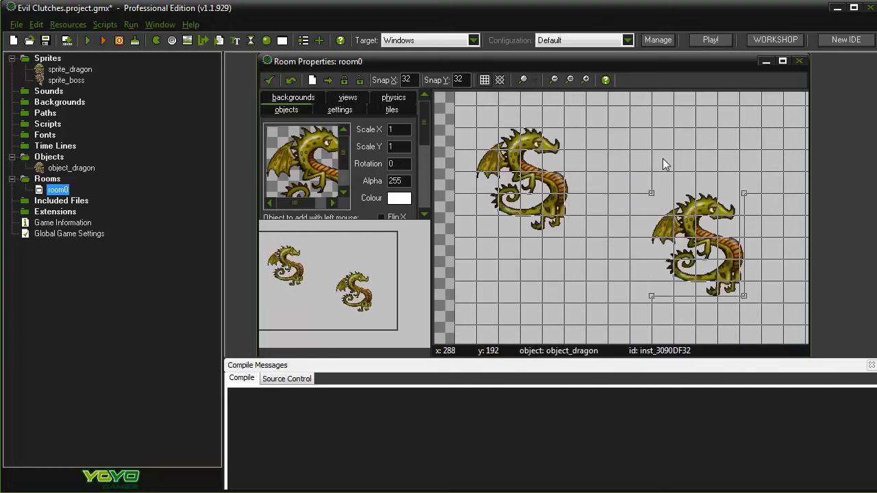
{"action": "left_click", "coordinate": [662, 158]}
{"action": "left_click", "coordinate": [574, 220]}
{"action": "right_click", "coordinate": [615, 250]}
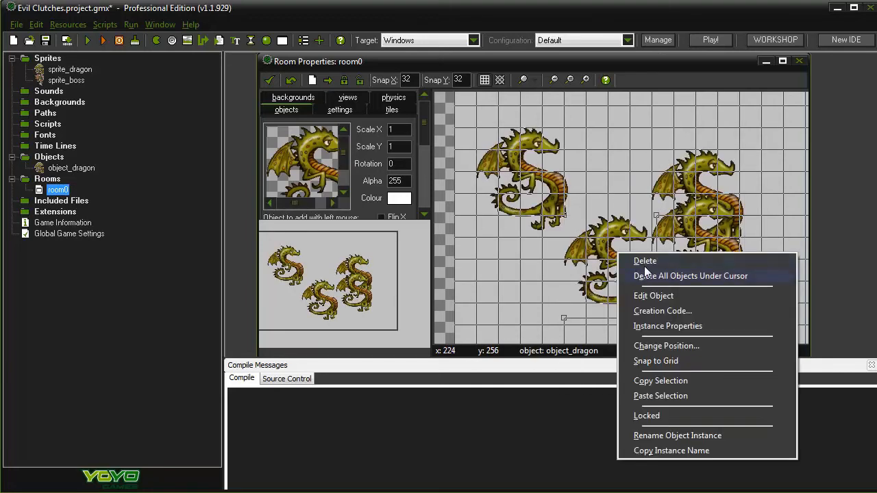
{"action": "left_click", "coordinate": [644, 260]}
{"action": "right_click", "coordinate": [684, 233]}
{"action": "left_click", "coordinate": [716, 241]}
{"action": "right_click", "coordinate": [684, 231]}
{"action": "left_click", "coordinate": [711, 239]}
Step: Try moving the dragon down and stretching it to about 1.91 by 1.28 scale, and undo it
{"action": "left_click_drag", "start_coordinate": [522, 130], "coordinate": [500, 201]}
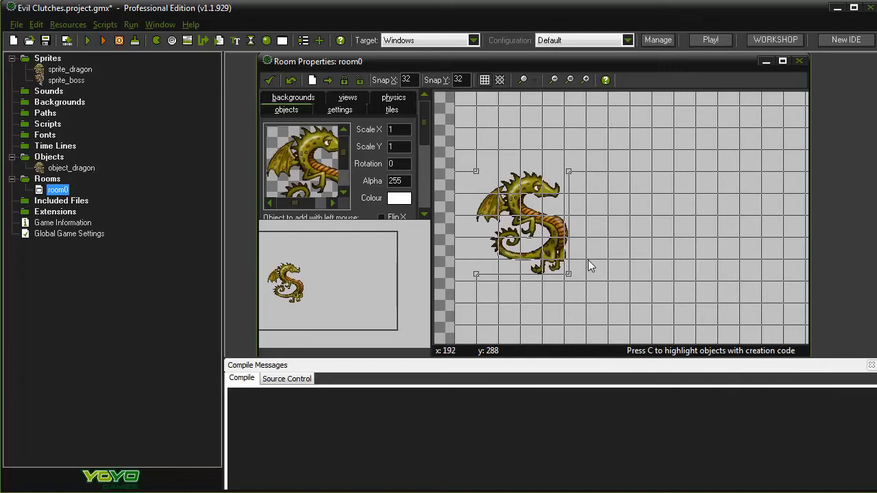
{"action": "left_click_drag", "start_coordinate": [567, 274], "coordinate": [662, 320]}
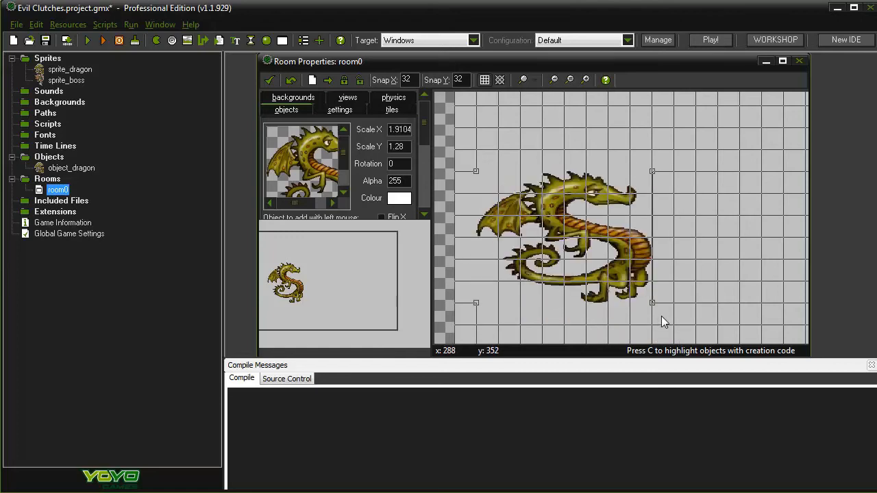
{"action": "key", "text": "ctrl+z"}
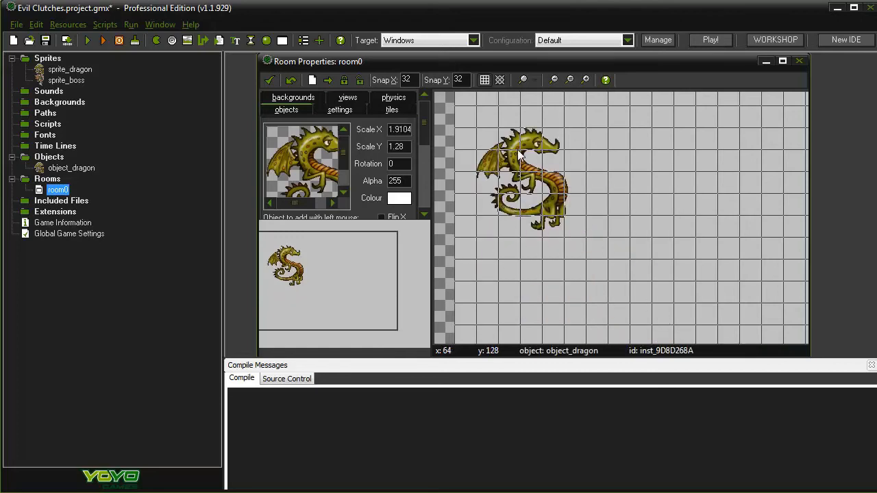
Step: Move the dragon instance two grid cells down, keeping it near the room's left edge
{"action": "left_click_drag", "start_coordinate": [520, 171], "coordinate": [506, 218]}
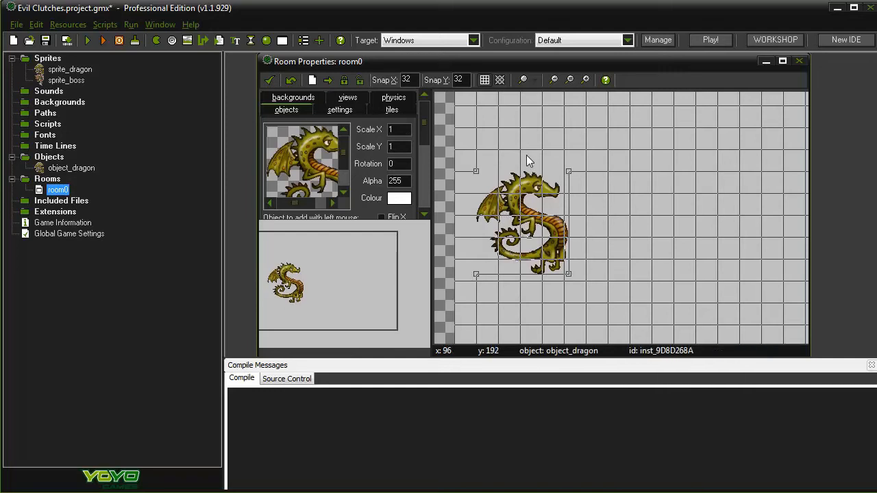
Step: Rename the room as evil clutches in its settings, confirm the room, and save the project
{"action": "left_click", "coordinate": [346, 111]}
{"action": "double_click", "coordinate": [336, 133]}
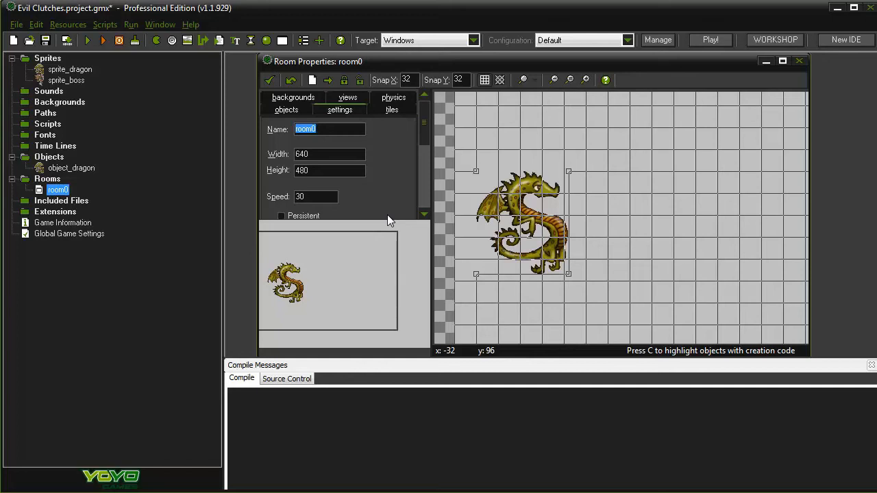
{"action": "type", "text": "evil clu"}
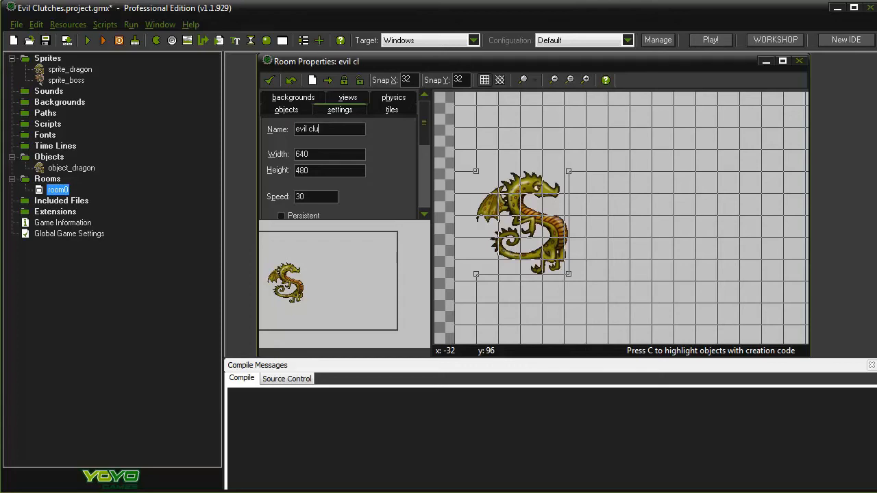
{"action": "type", "text": "tches"}
{"action": "left_click_drag", "start_coordinate": [342, 129], "coordinate": [389, 139]}
{"action": "left_click_drag", "start_coordinate": [309, 135], "coordinate": [271, 134]}
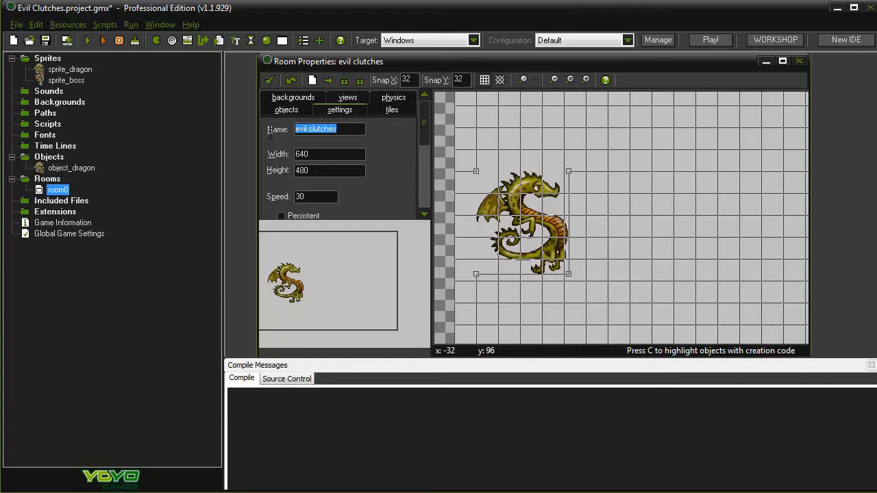
{"action": "left_click", "coordinate": [352, 137]}
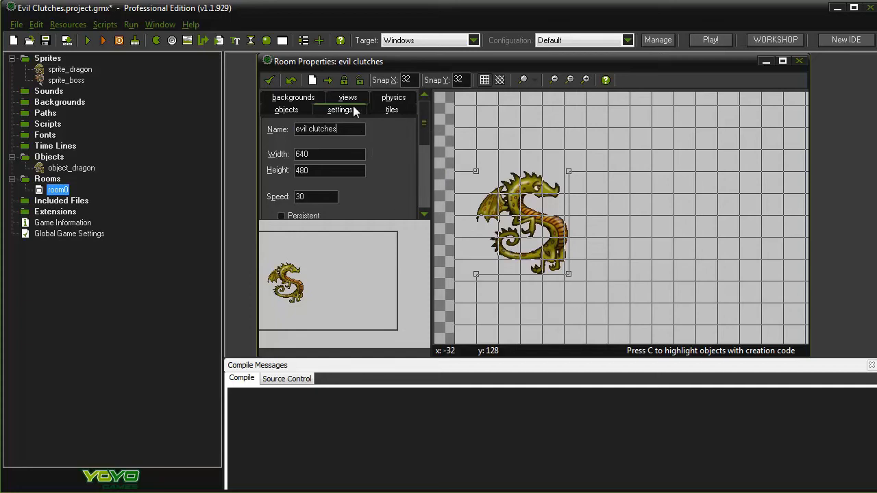
{"action": "left_click_drag", "start_coordinate": [347, 131], "coordinate": [273, 134]}
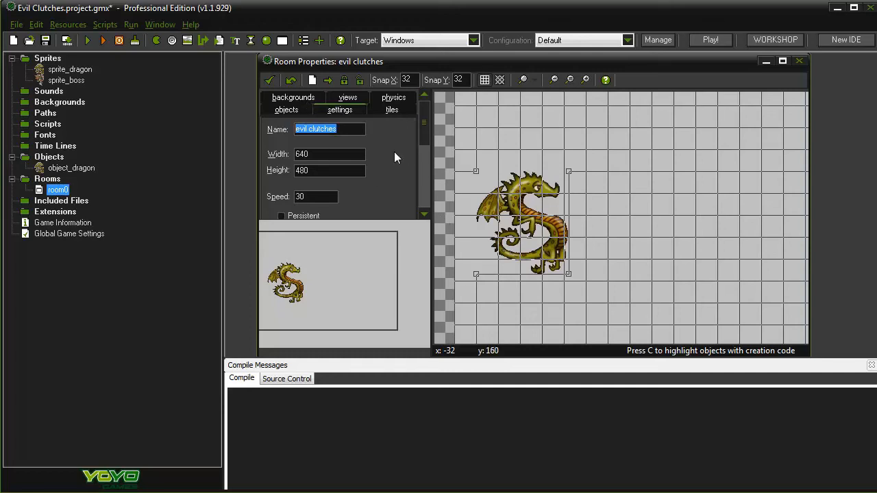
{"action": "left_click", "coordinate": [275, 79]}
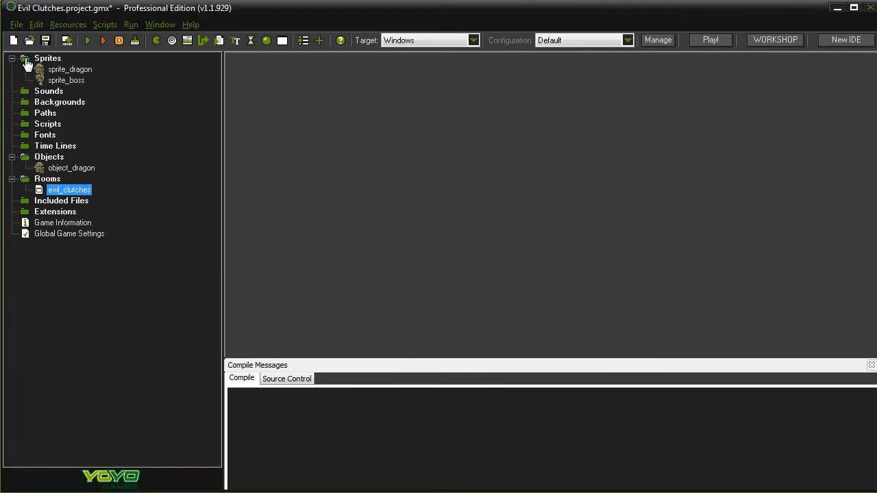
{"action": "left_click", "coordinate": [46, 41]}
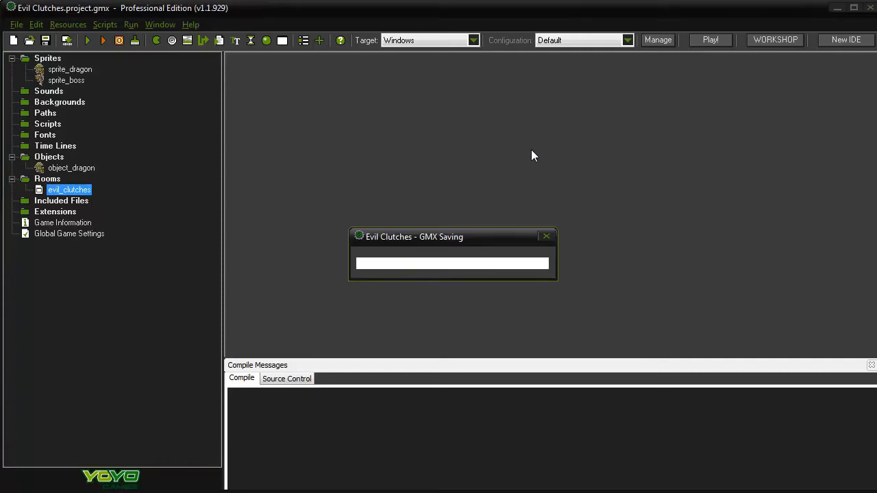
Step: Run the game, test the dragon's up and down keyboard movement, and close the game window
{"action": "left_click", "coordinate": [89, 44]}
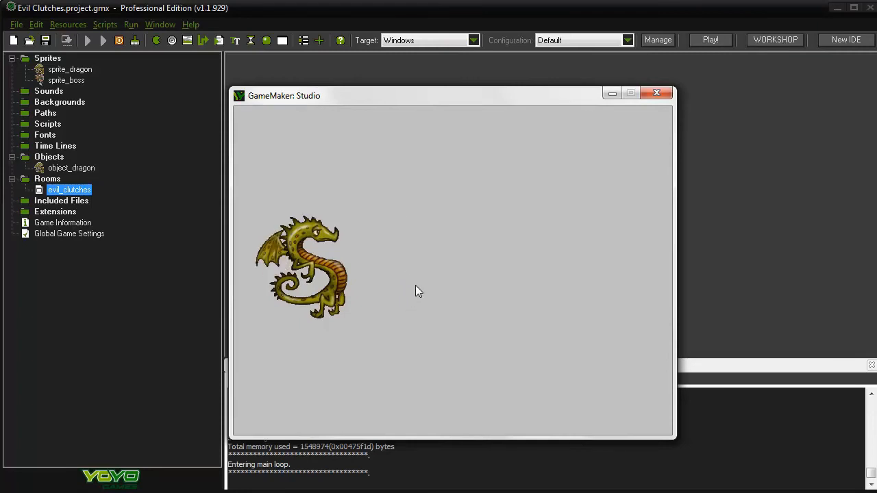
{"action": "key", "text": "Up"}
{"action": "key", "text": "Down"}
{"action": "key", "text": "Down"}
{"action": "key", "text": "Up"}
{"action": "key", "text": "Up"}
{"action": "key", "text": "Down"}
{"action": "key", "text": "Up"}
{"action": "key", "text": "Down"}
{"action": "key", "text": "Down"}
{"action": "key", "text": "Up"}
{"action": "key", "text": "Down"}
{"action": "key", "text": "Up"}
{"action": "key", "text": "Down"}
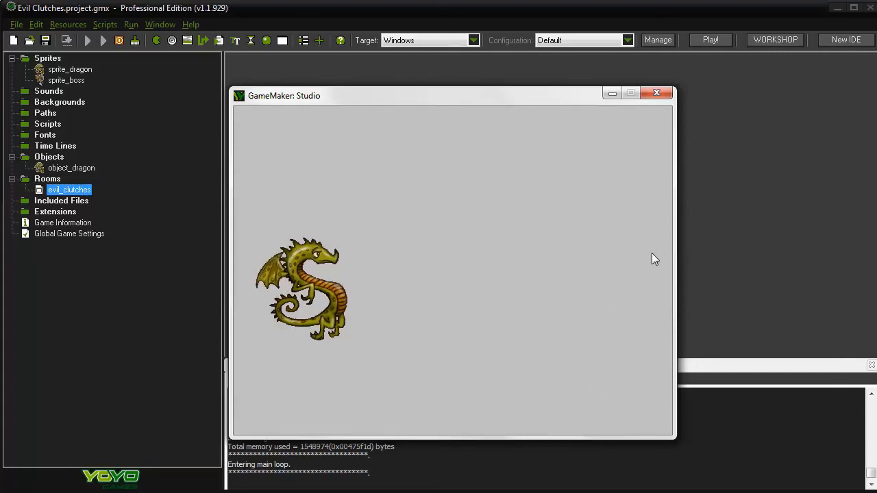
{"action": "key", "text": "Up"}
{"action": "key", "text": "Down"}
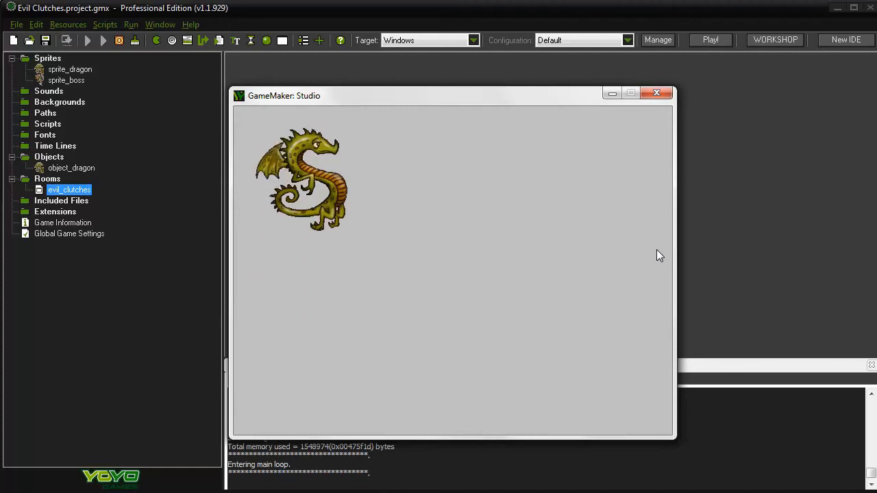
{"action": "key", "text": "Up"}
{"action": "key", "text": "Down"}
{"action": "key", "text": "Down"}
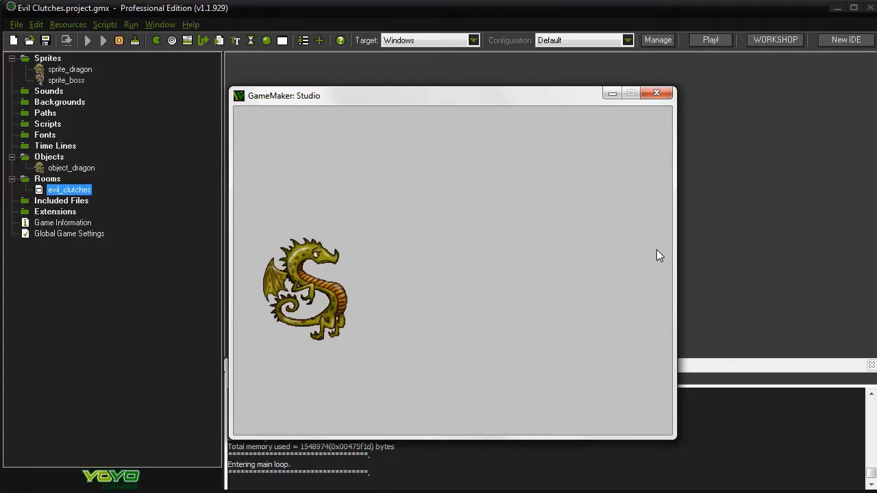
{"action": "left_click", "coordinate": [663, 92]}
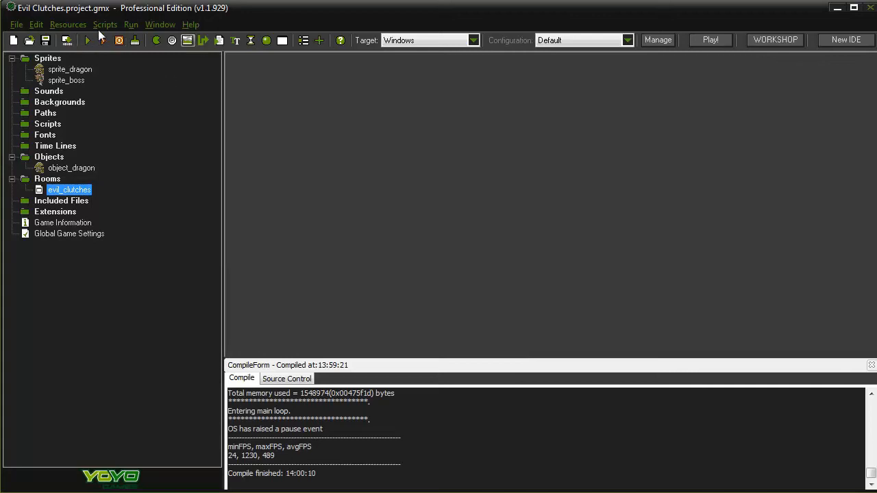
Step: Create a new object named object_boss and assign it the sprite_boss sprite
{"action": "left_click", "coordinate": [68, 25]}
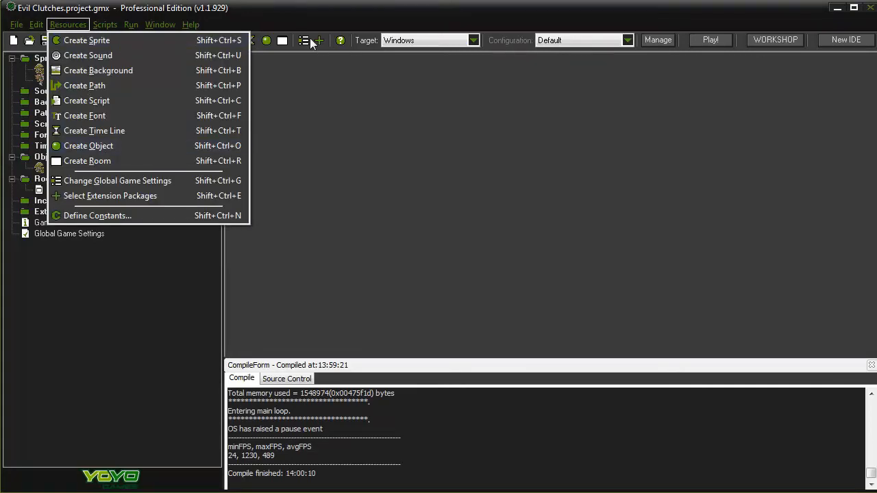
{"action": "left_click", "coordinate": [104, 149]}
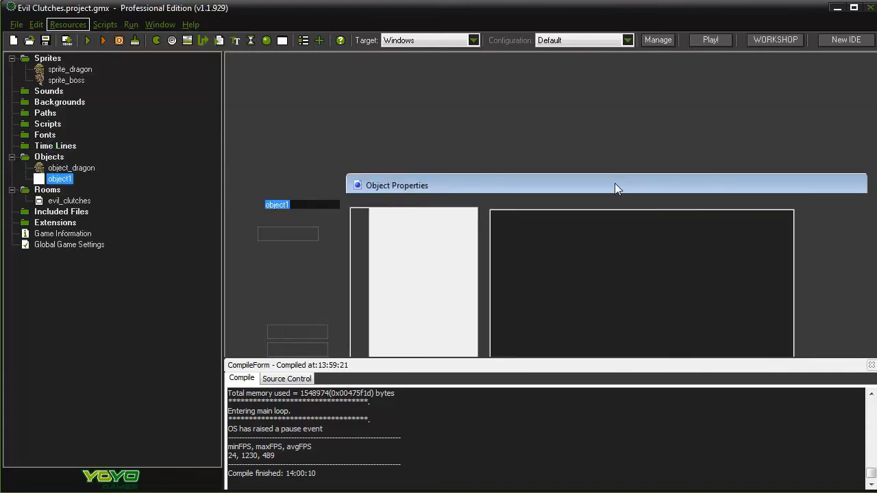
{"action": "left_click_drag", "start_coordinate": [635, 185], "coordinate": [631, 61]}
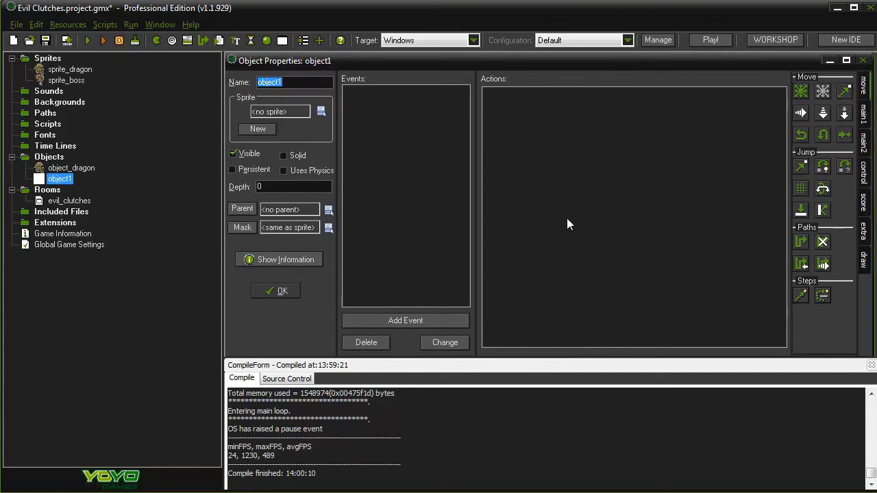
{"action": "left_click", "coordinate": [306, 83]}
{"action": "key", "text": "BackSpace"}
{"action": "type", "text": "_boss"}
{"action": "left_click", "coordinate": [320, 111]}
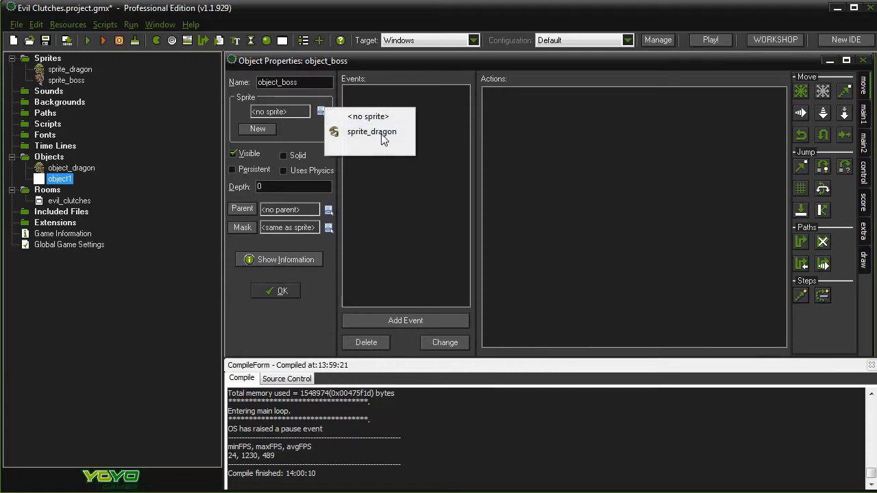
{"action": "left_click", "coordinate": [379, 147]}
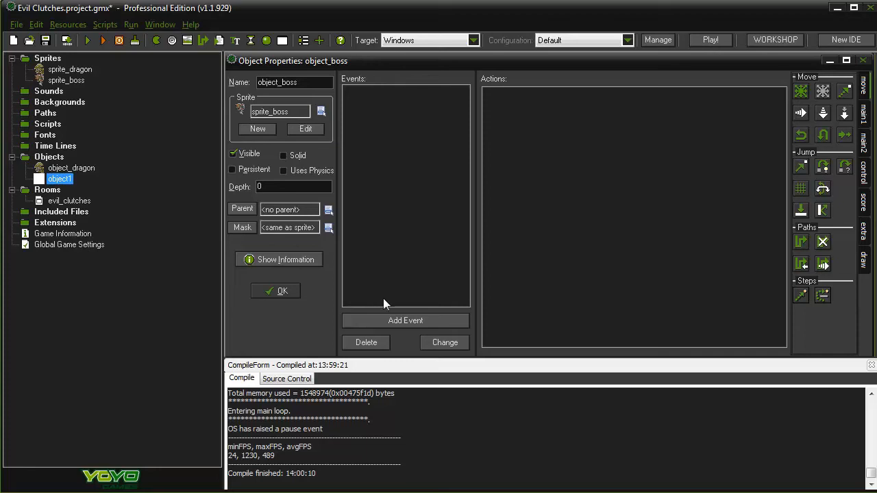
Step: Add a Create event to the boss object with a Move Fixed action heading up at speed 8
{"action": "left_click", "coordinate": [389, 319]}
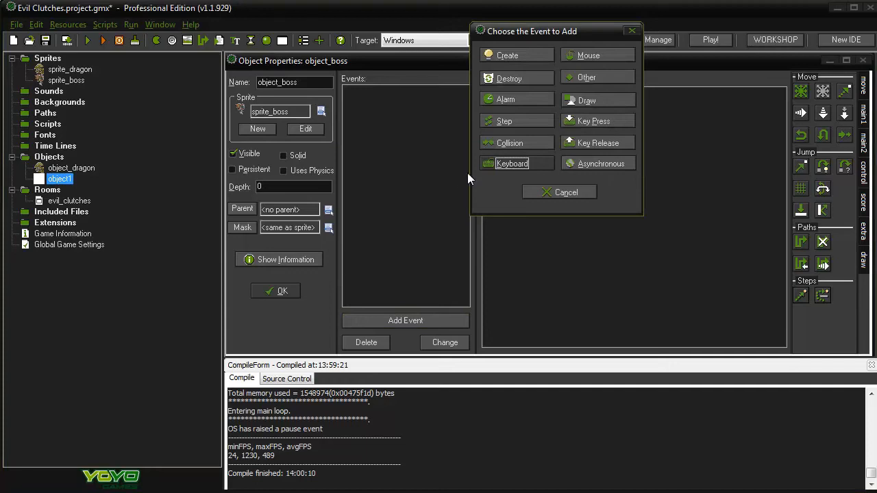
{"action": "left_click", "coordinate": [539, 56]}
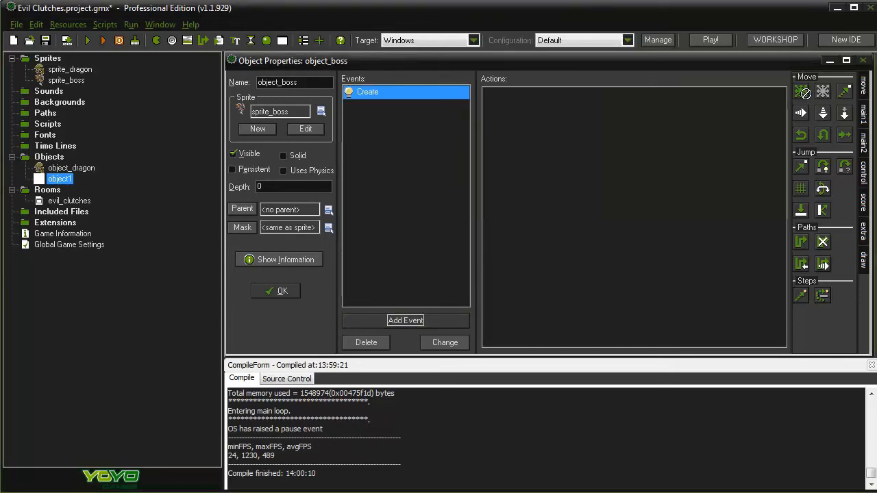
{"action": "left_click_drag", "start_coordinate": [680, 171], "coordinate": [680, 170]}
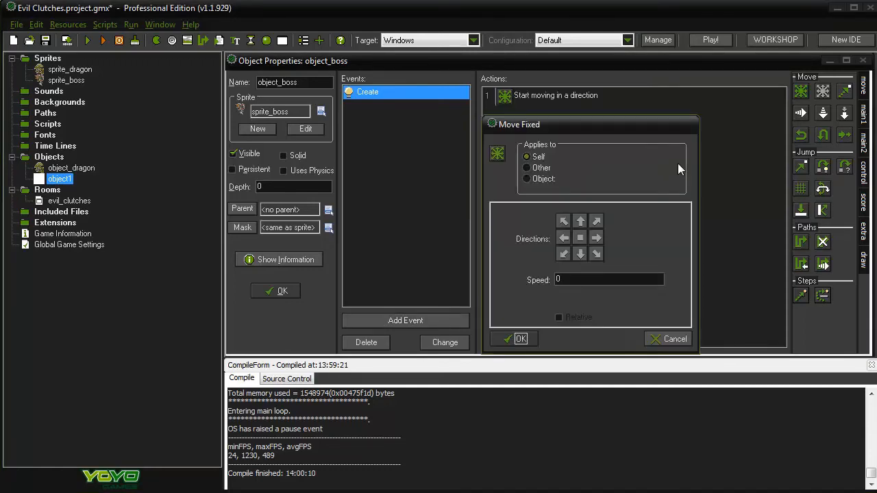
{"action": "left_click", "coordinate": [581, 220]}
{"action": "double_click", "coordinate": [574, 279]}
{"action": "type", "text": "8"}
{"action": "left_click", "coordinate": [527, 339]}
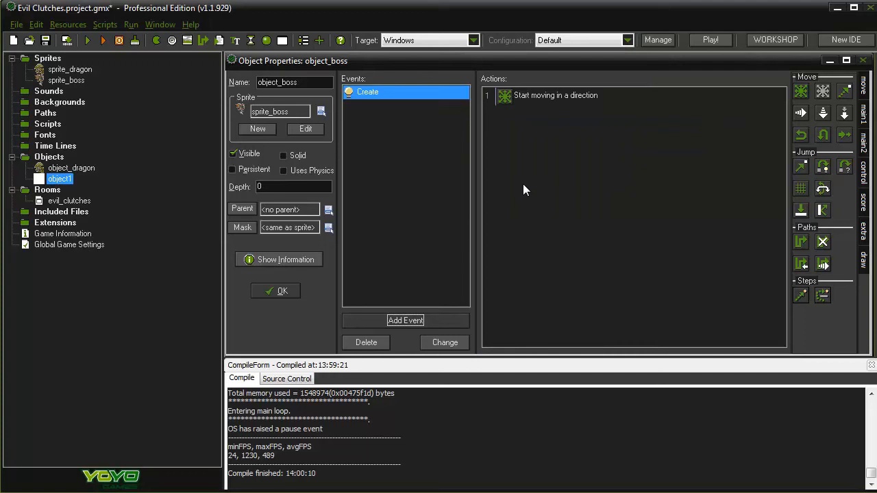
{"action": "double_click", "coordinate": [510, 100]}
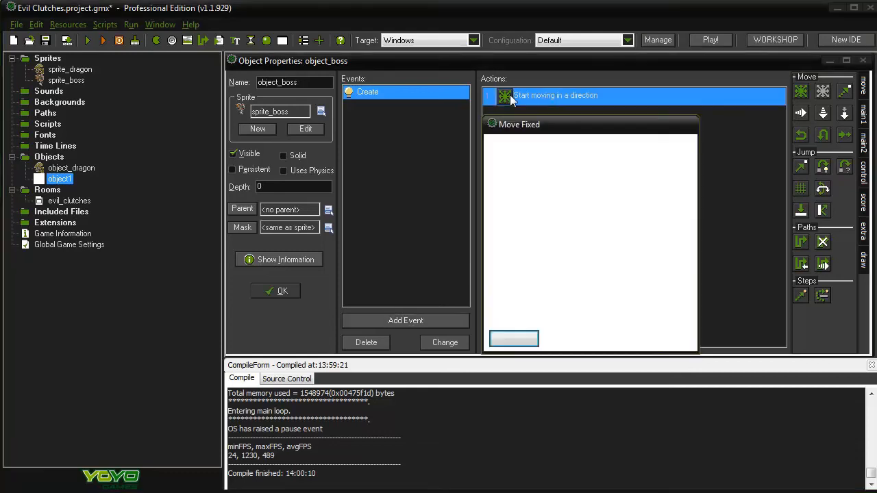
{"action": "left_click", "coordinate": [521, 338]}
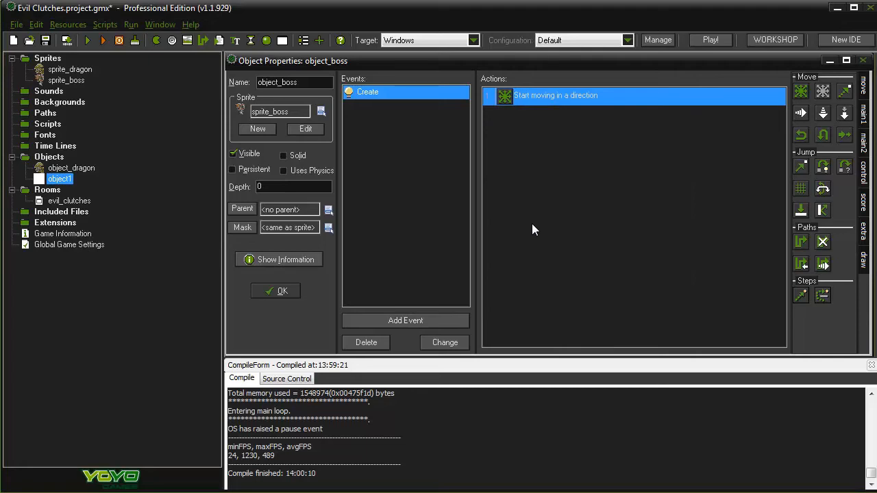
Step: Add an Intersect Boundary event with a Reverse Vertical action applied to Self to the boss object, and confirm the object
{"action": "left_click", "coordinate": [395, 323]}
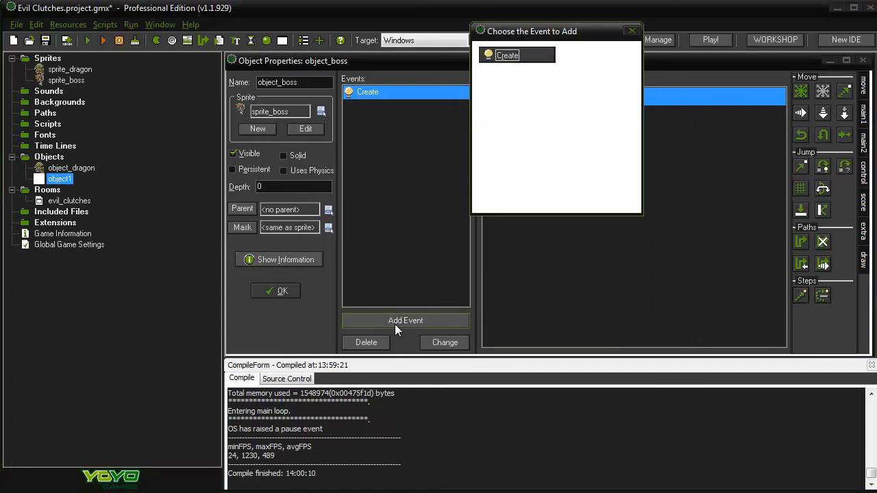
{"action": "left_click_drag", "start_coordinate": [587, 33], "coordinate": [531, 74]}
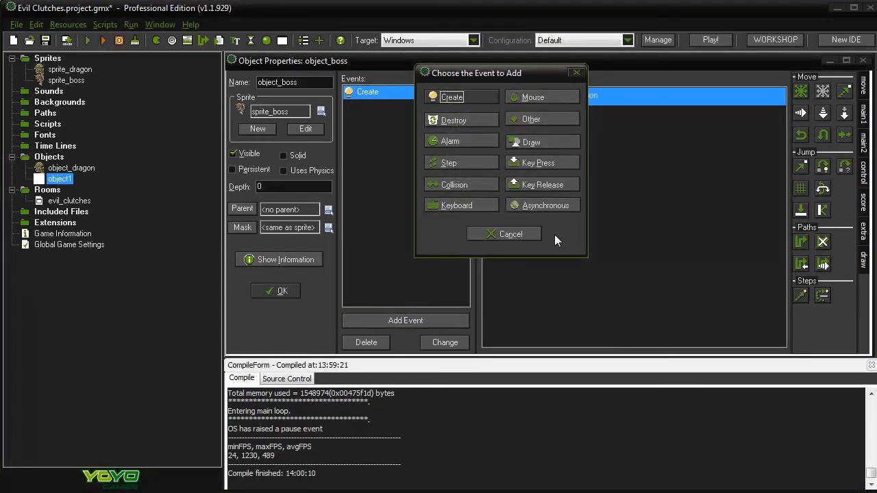
{"action": "left_click", "coordinate": [539, 118]}
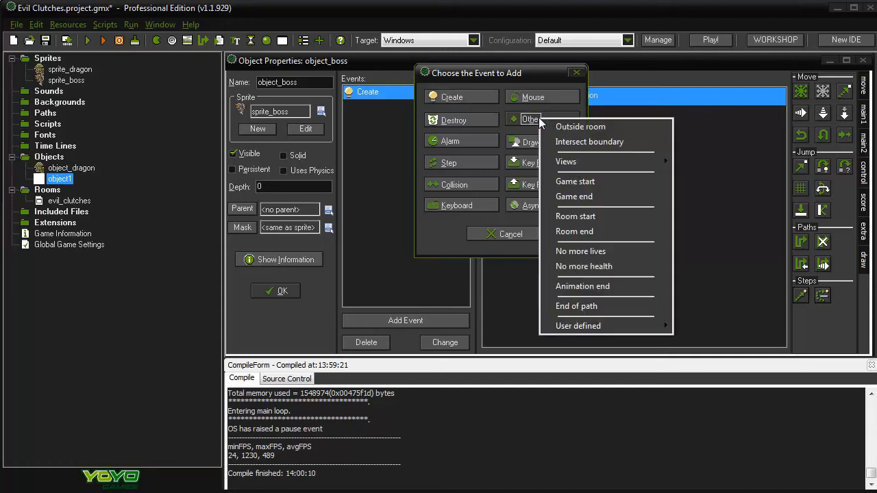
{"action": "left_click", "coordinate": [570, 142]}
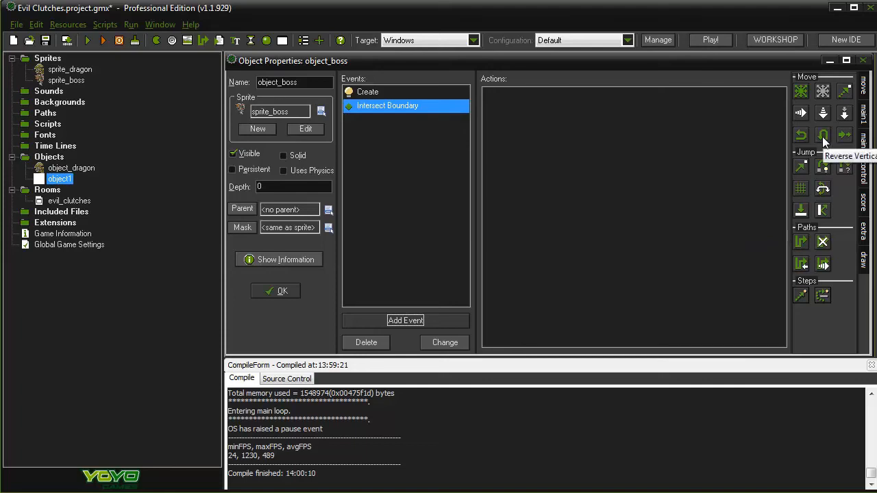
{"action": "left_click_drag", "start_coordinate": [822, 137], "coordinate": [655, 166]}
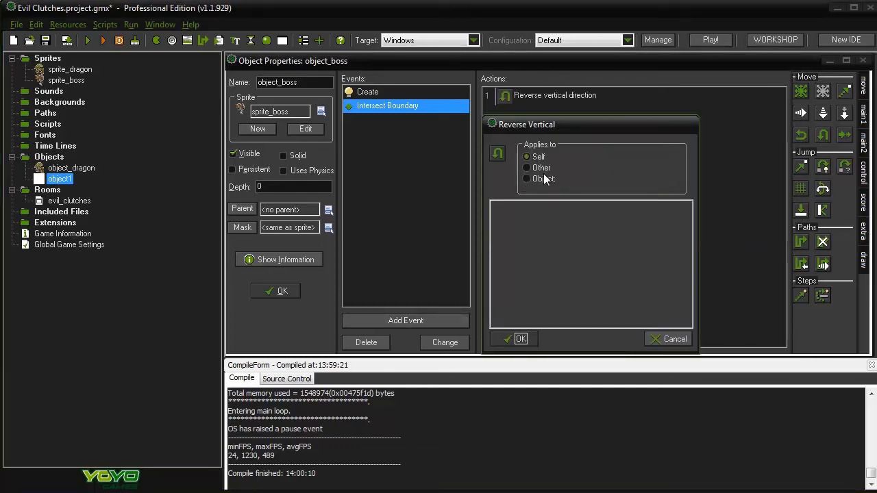
{"action": "left_click", "coordinate": [519, 338]}
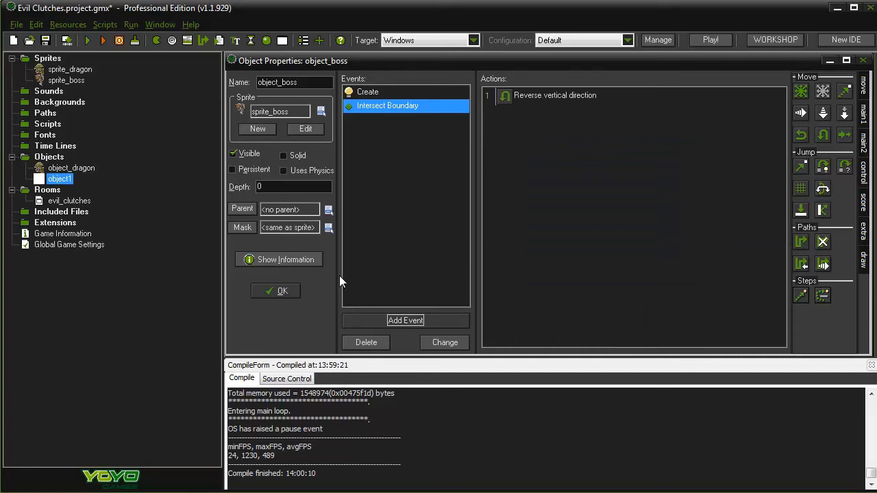
{"action": "left_click", "coordinate": [283, 291]}
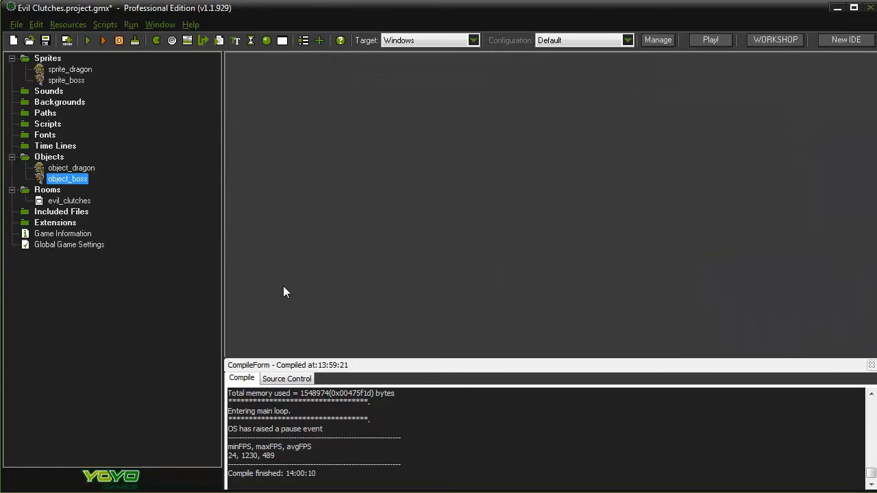
Step: Place an object_boss instance in the evil_clutches room at x 480, y 160, opposite the dragon, and confirm the room
{"action": "double_click", "coordinate": [77, 204]}
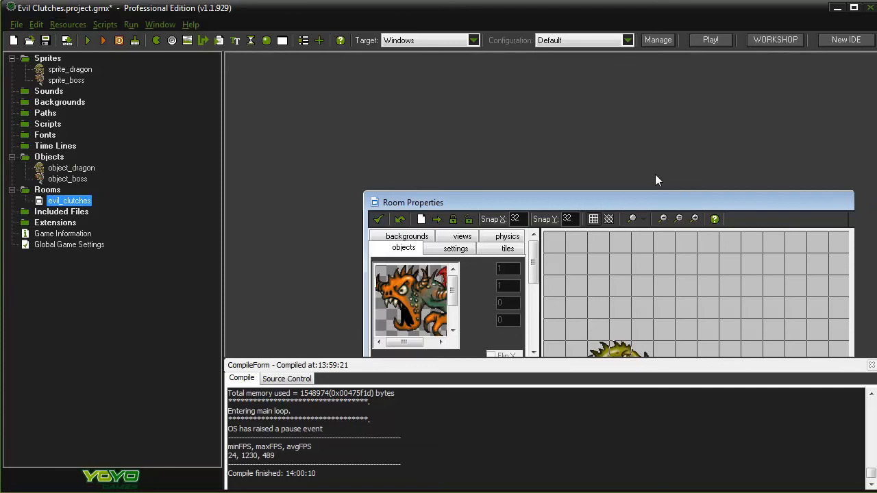
{"action": "left_click_drag", "start_coordinate": [680, 200], "coordinate": [543, 60]}
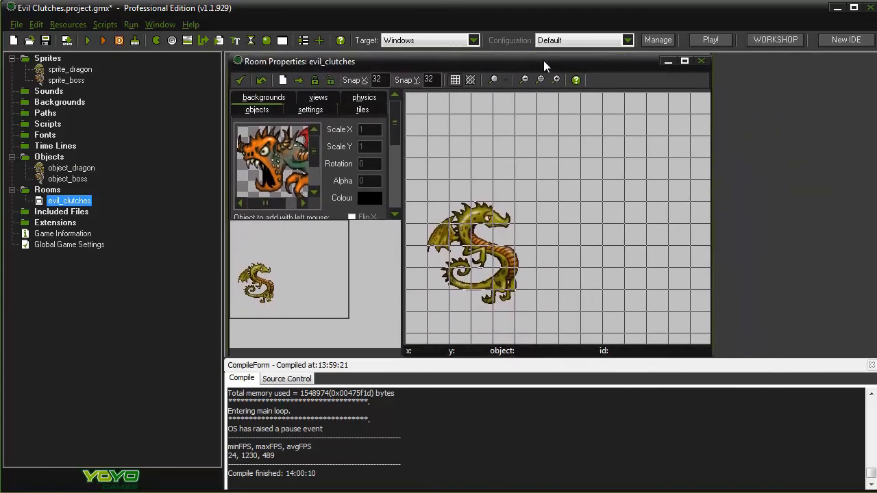
{"action": "left_click_drag", "start_coordinate": [709, 278], "coordinate": [874, 295]}
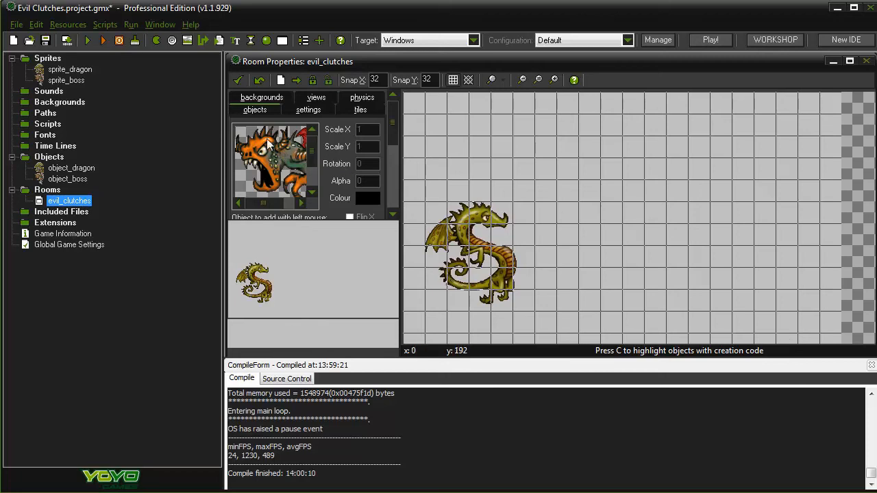
{"action": "left_click", "coordinate": [756, 218]}
{"action": "left_click_drag", "start_coordinate": [758, 221], "coordinate": [735, 221]}
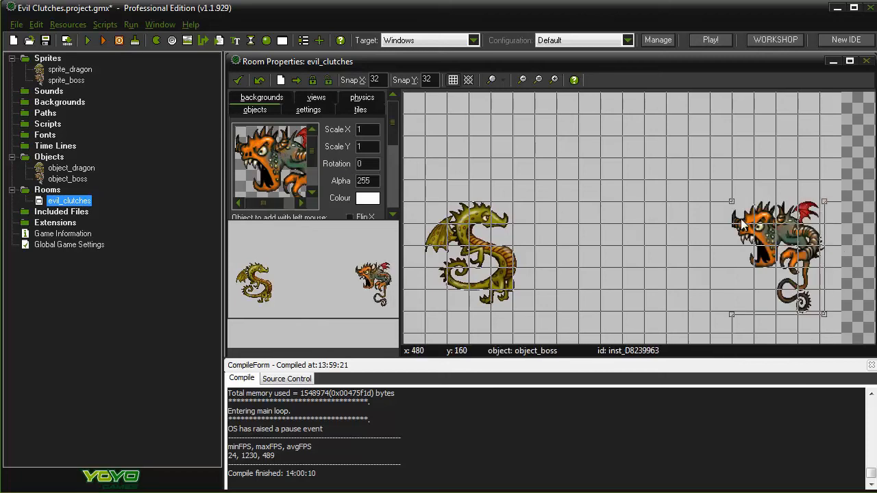
{"action": "left_click", "coordinate": [237, 81]}
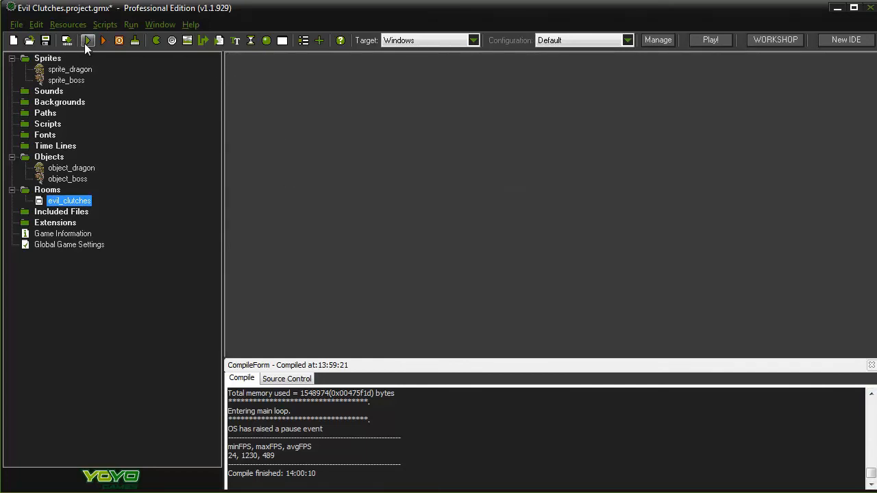
Step: Run the game, test the dragon's up and down movement alongside the moving boss, and close the game window
{"action": "left_click", "coordinate": [87, 41]}
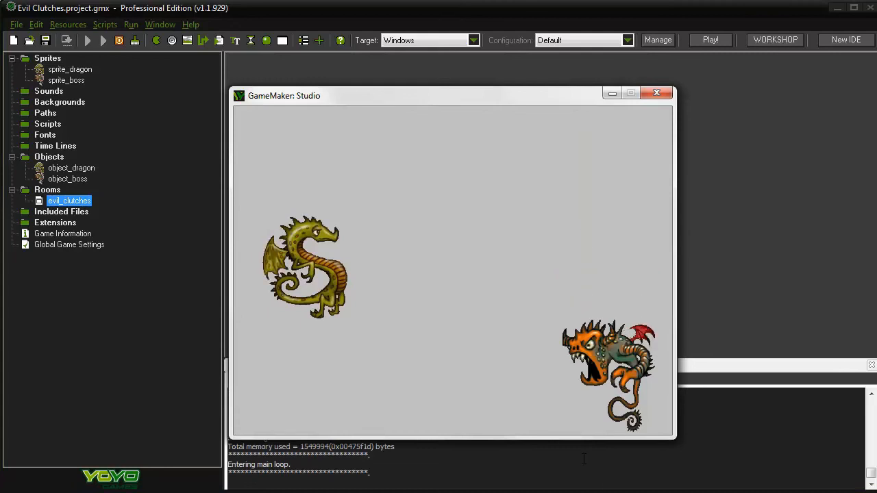
{"action": "key", "text": "Up"}
{"action": "key", "text": "Down"}
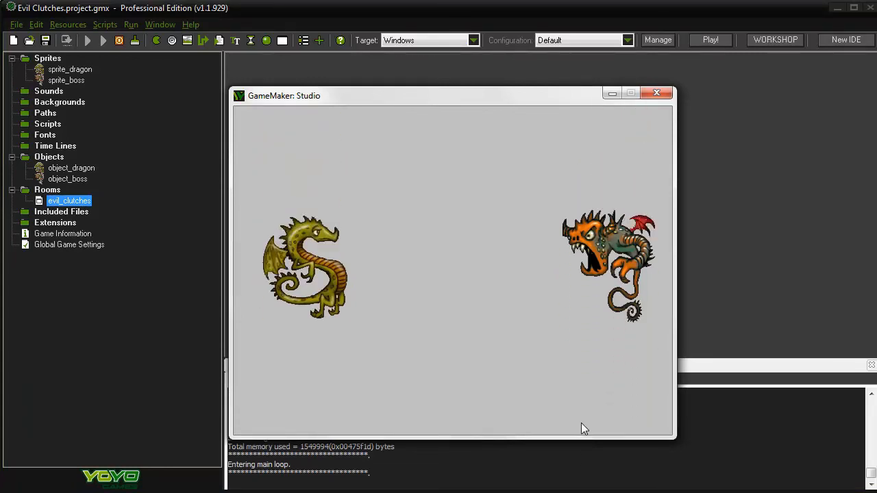
{"action": "key", "text": "Down"}
{"action": "key", "text": "Up"}
{"action": "key", "text": "Down"}
{"action": "key", "text": "Up"}
{"action": "key", "text": "Down"}
{"action": "key", "text": "Up"}
{"action": "key", "text": "Down"}
{"action": "key", "text": "Up"}
{"action": "key", "text": "Down"}
{"action": "key", "text": "Up"}
{"action": "key", "text": "Down"}
{"action": "key", "text": "Up"}
{"action": "key", "text": "Down"}
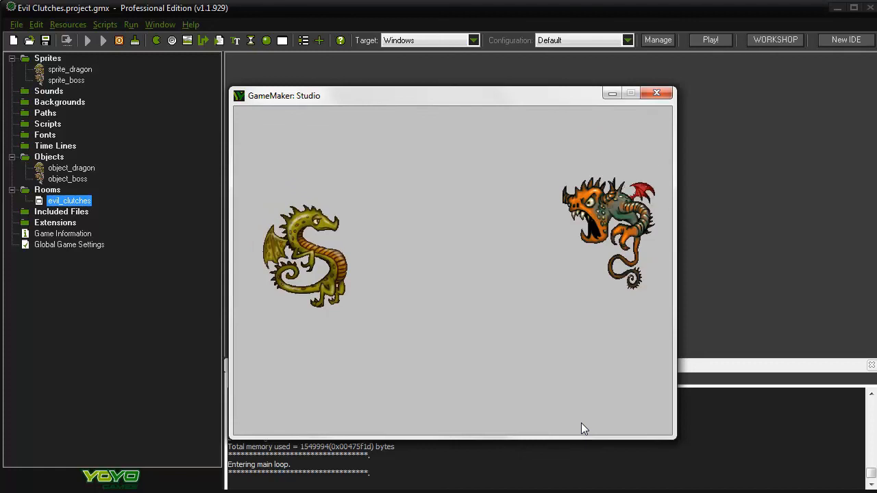
{"action": "left_click", "coordinate": [654, 92]}
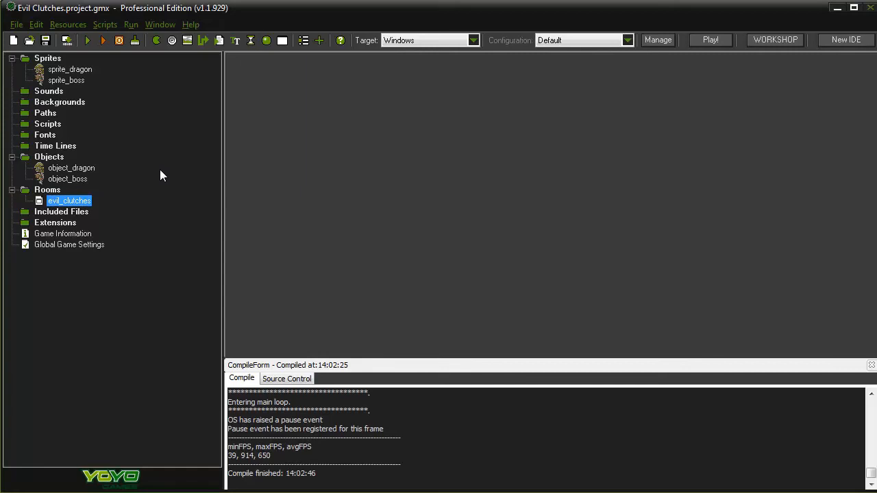
Step: Create a new sprite named sprite_fireball
{"action": "left_click", "coordinate": [157, 41]}
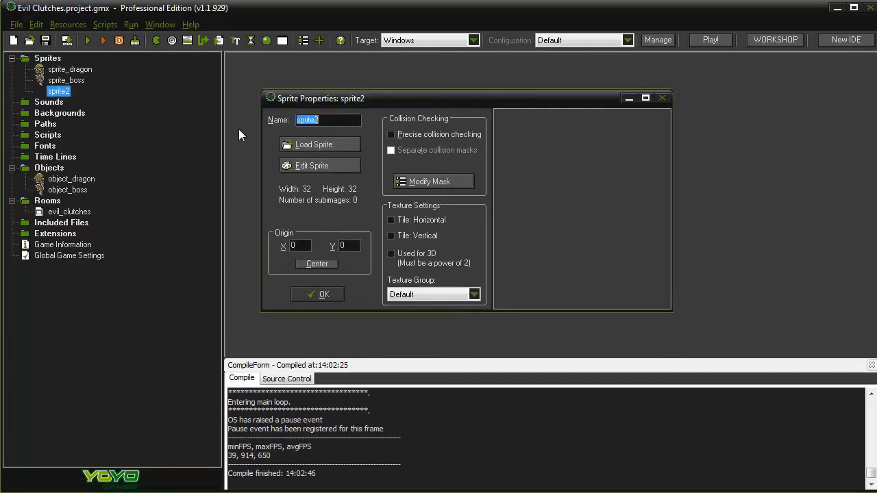
{"action": "left_click", "coordinate": [337, 121]}
{"action": "key", "text": "BackSpace"}
{"action": "type", "text": "_fire"}
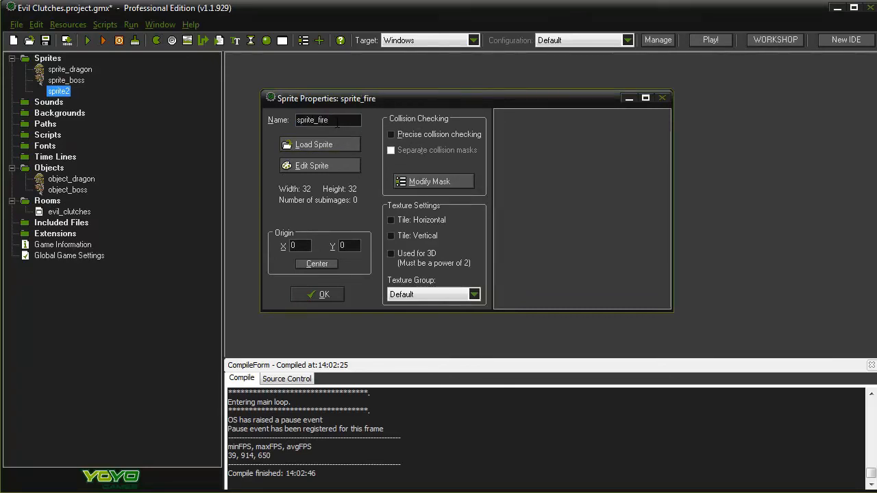
{"action": "type", "text": "ball"}
Step: Load the Fireball image from the Chapter02 folder into the sprite with Remove Background enabled, and confirm the sprite
{"action": "left_click", "coordinate": [347, 140]}
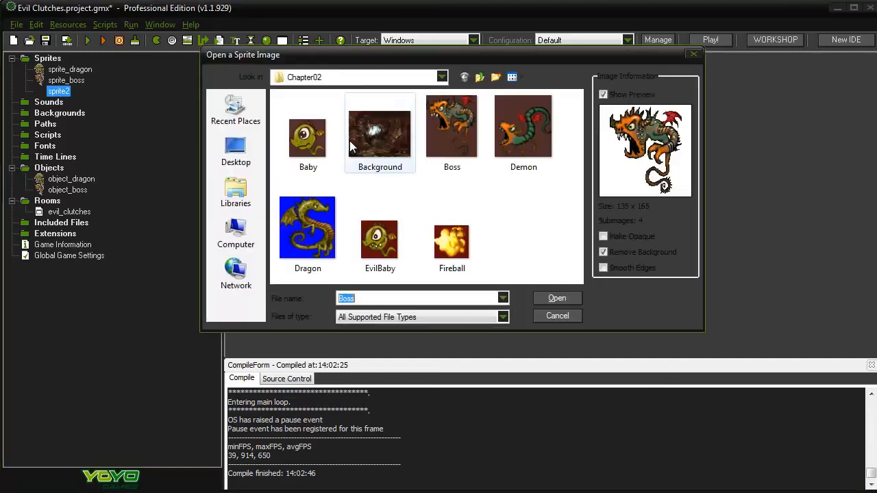
{"action": "left_click", "coordinate": [449, 238]}
{"action": "left_click", "coordinate": [557, 298]}
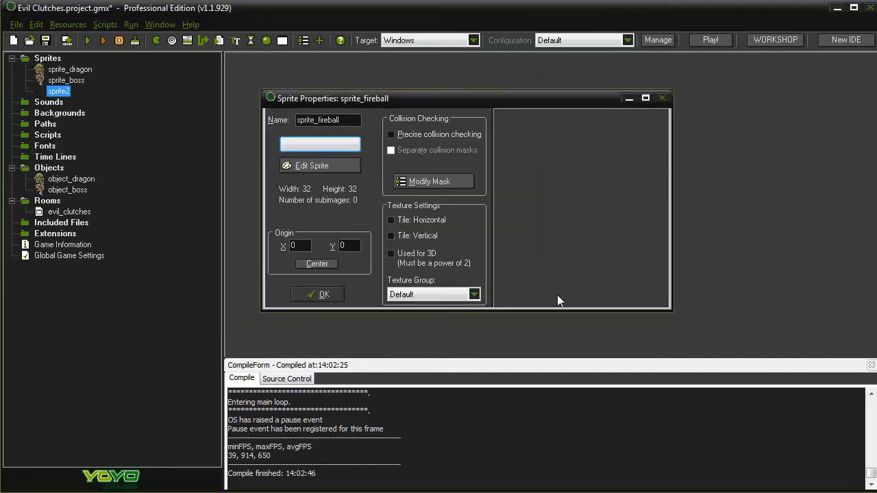
{"action": "left_click", "coordinate": [328, 145]}
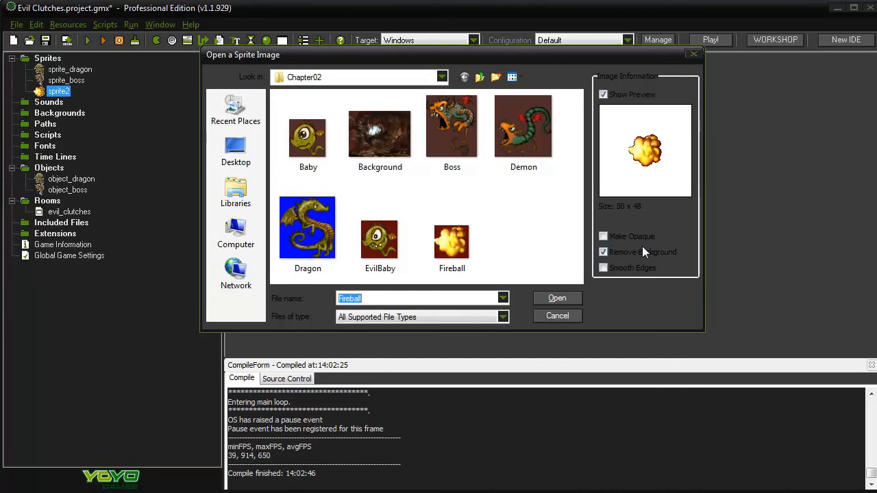
{"action": "left_click", "coordinate": [557, 299]}
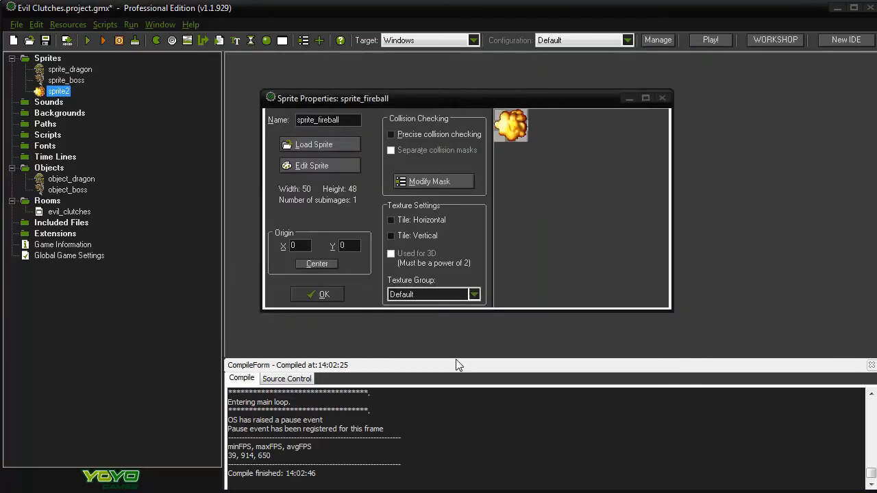
{"action": "left_click", "coordinate": [336, 302]}
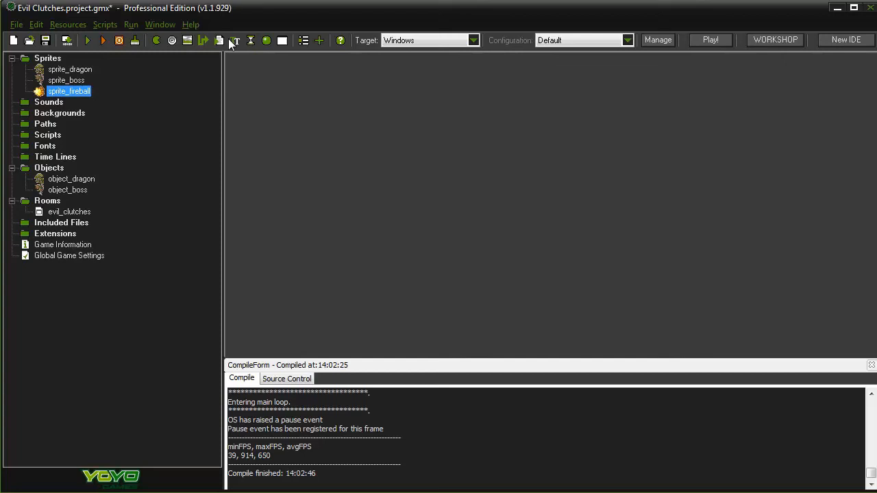
Step: Create a new object named object_fireball and assign it the sprite_fireball sprite
{"action": "left_click", "coordinate": [266, 40]}
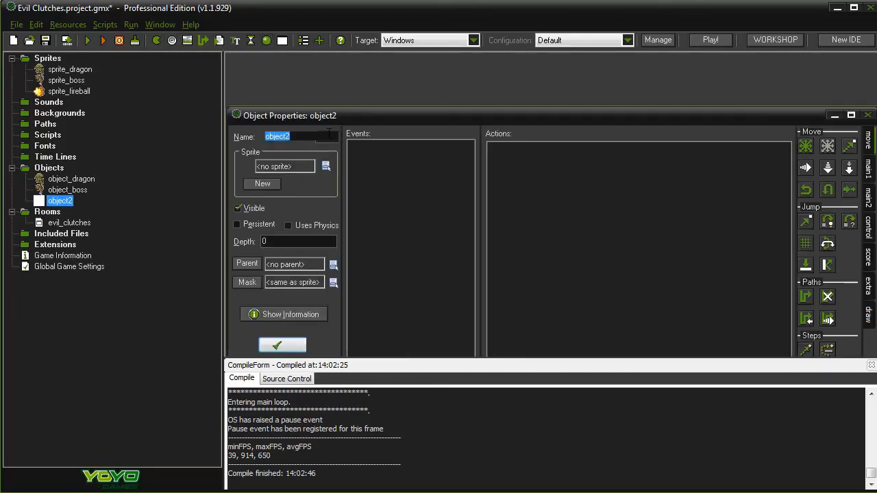
{"action": "left_click_drag", "start_coordinate": [395, 111], "coordinate": [393, 61]}
{"action": "left_click", "coordinate": [305, 88]}
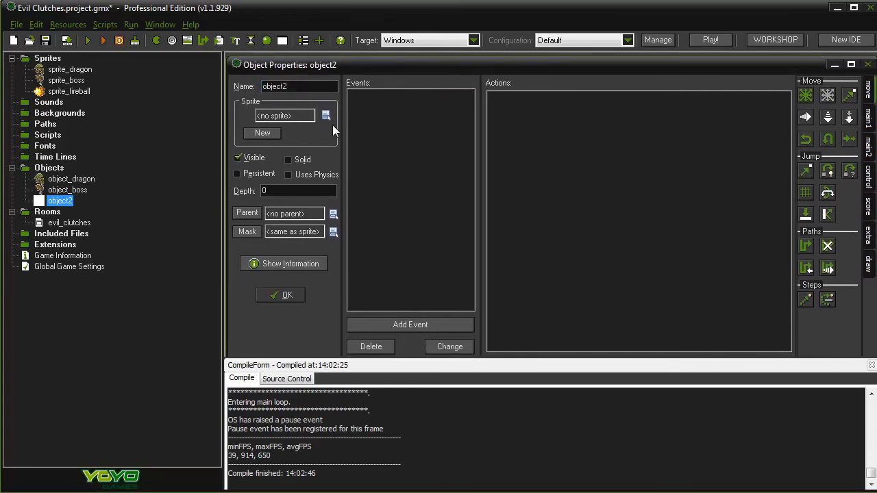
{"action": "key", "text": "BackSpace"}
{"action": "type", "text": "_fireball"}
{"action": "left_click", "coordinate": [326, 115]}
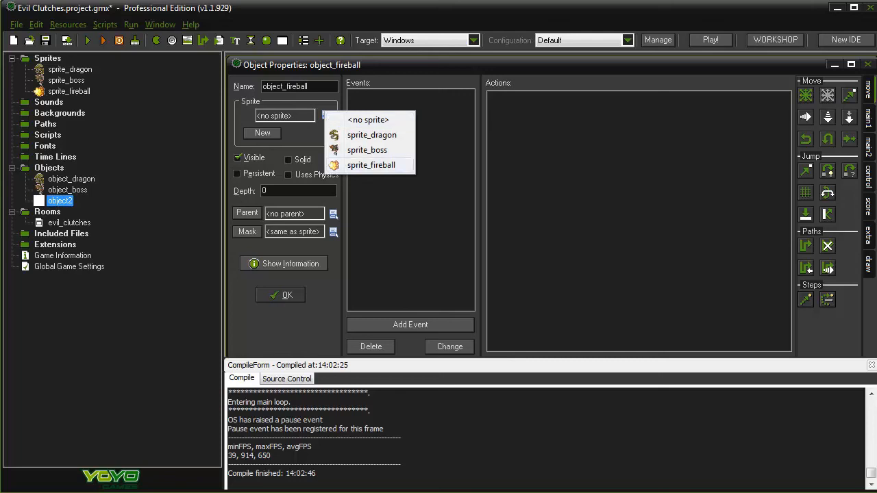
{"action": "left_click", "coordinate": [371, 164]}
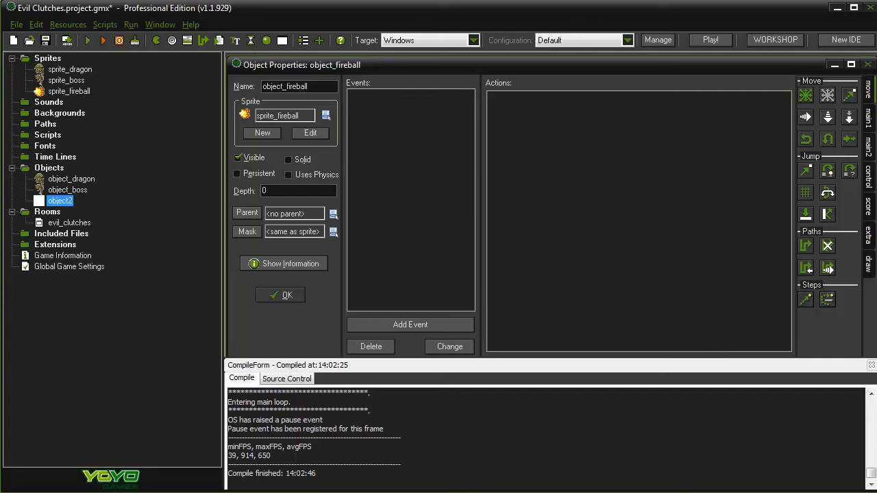
Step: Add a Create event to the fireball object with a Move Fixed action heading right at speed 32
{"action": "left_click", "coordinate": [409, 324]}
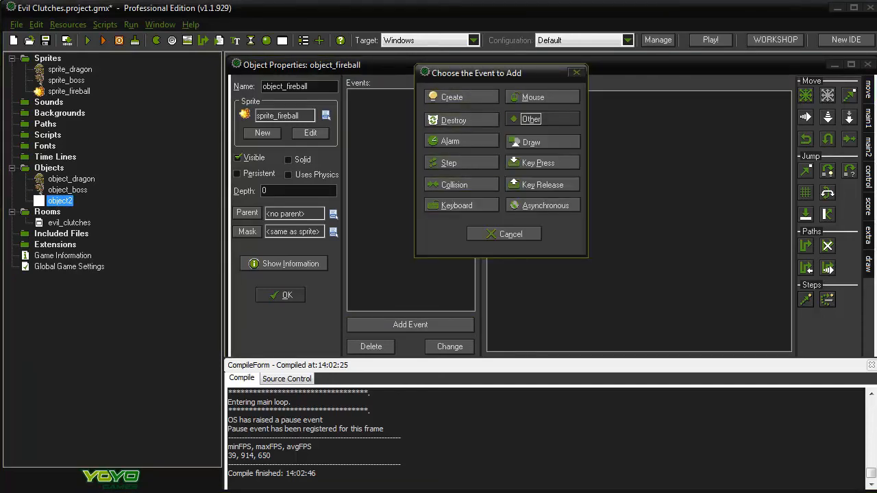
{"action": "left_click", "coordinate": [461, 97]}
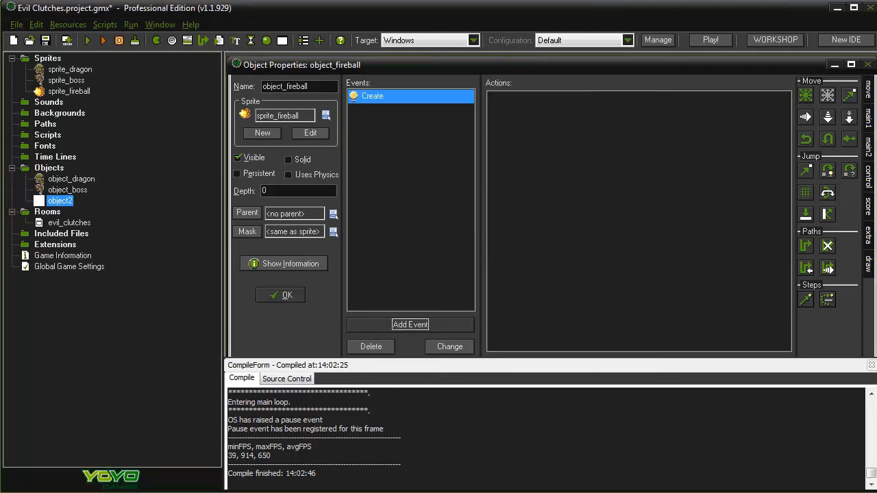
{"action": "left_click_drag", "start_coordinate": [805, 95], "coordinate": [576, 199]}
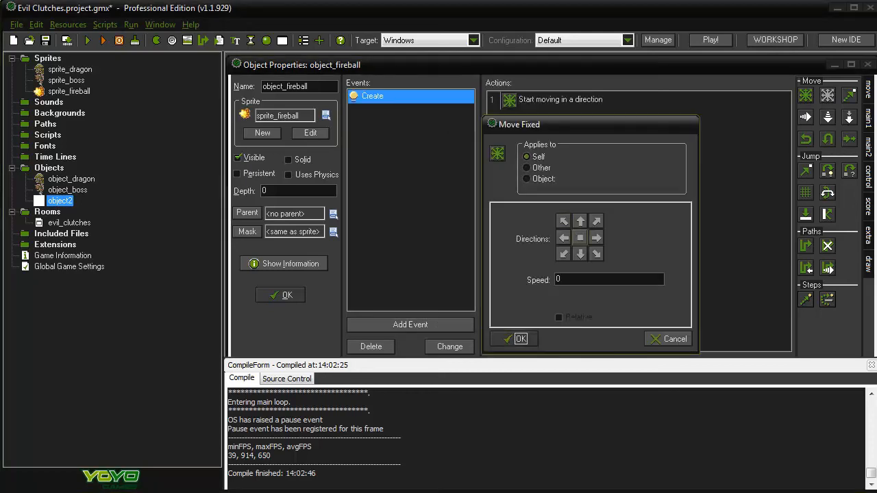
{"action": "left_click", "coordinate": [596, 237]}
{"action": "double_click", "coordinate": [582, 279]}
{"action": "type", "text": "32"}
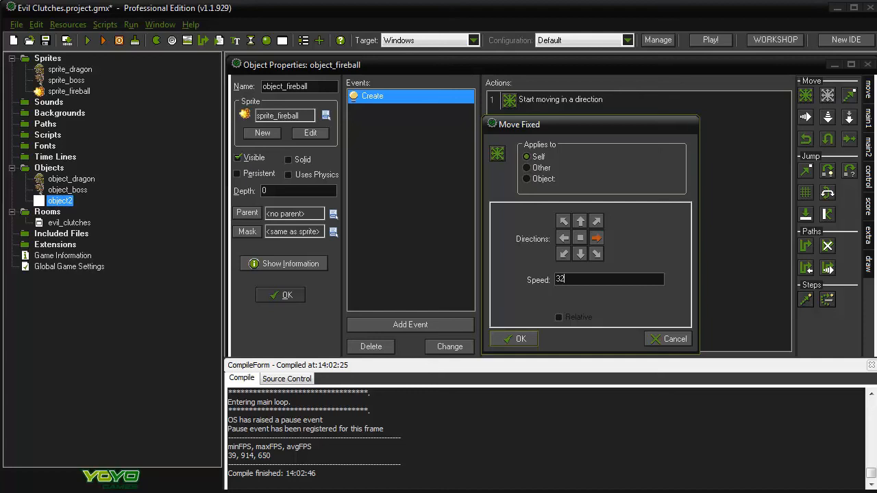
{"action": "left_click", "coordinate": [513, 339]}
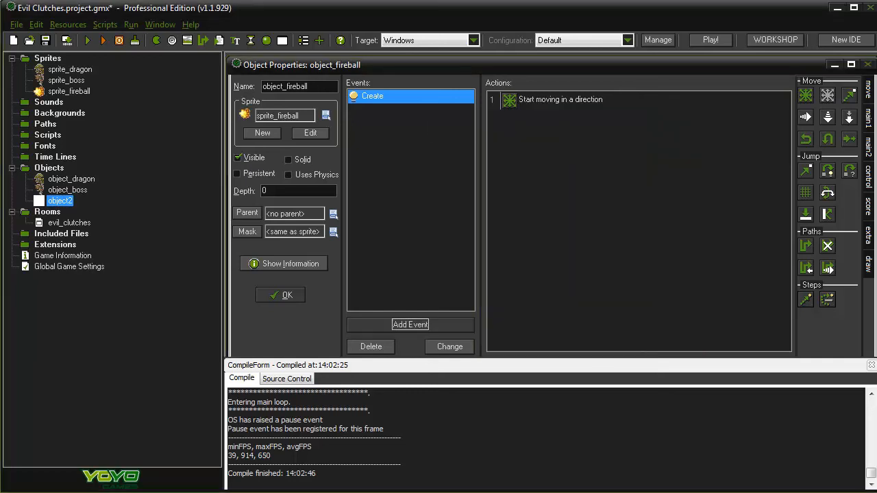
Step: Add an Outside Room event to the fireball object with a Destroy Instance action applied to Self, and confirm the object
{"action": "left_click", "coordinate": [410, 324]}
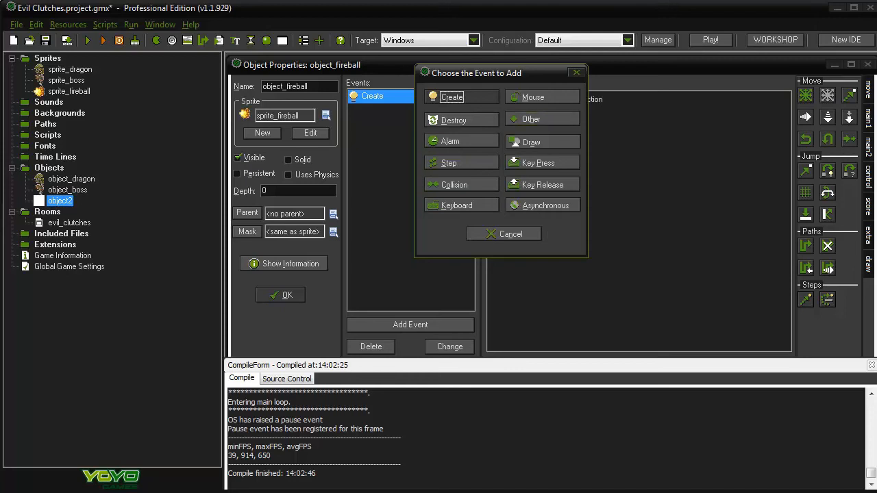
{"action": "left_click", "coordinate": [553, 121]}
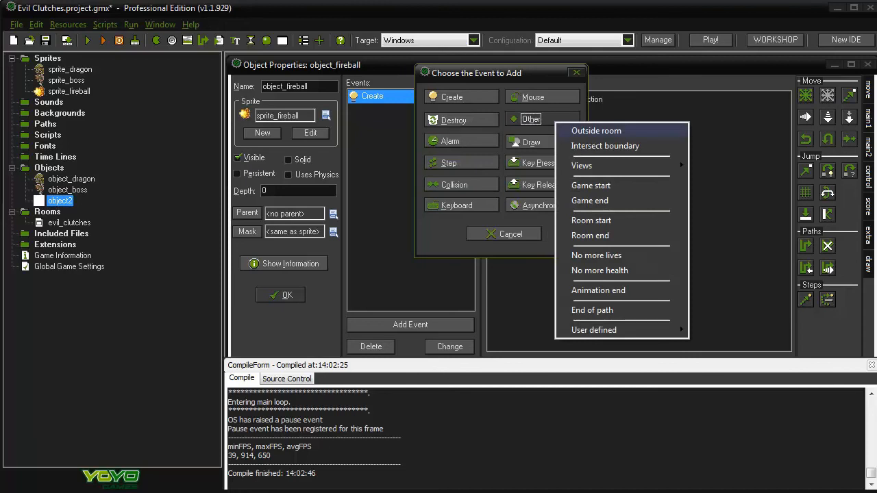
{"action": "left_click", "coordinate": [596, 130]}
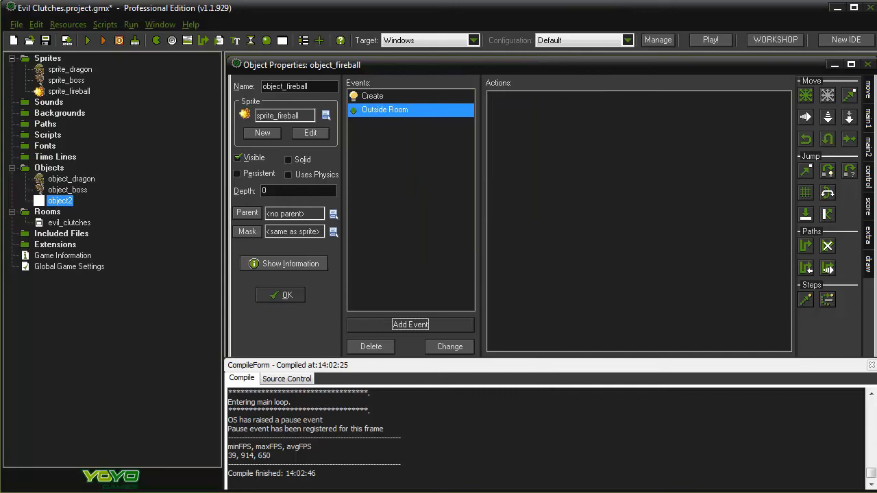
{"action": "left_click", "coordinate": [868, 118]}
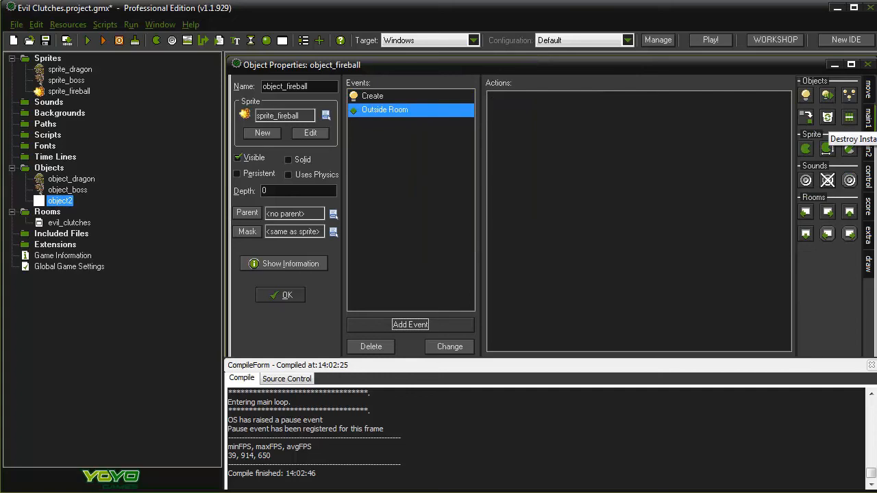
{"action": "left_click_drag", "start_coordinate": [827, 117], "coordinate": [590, 198]}
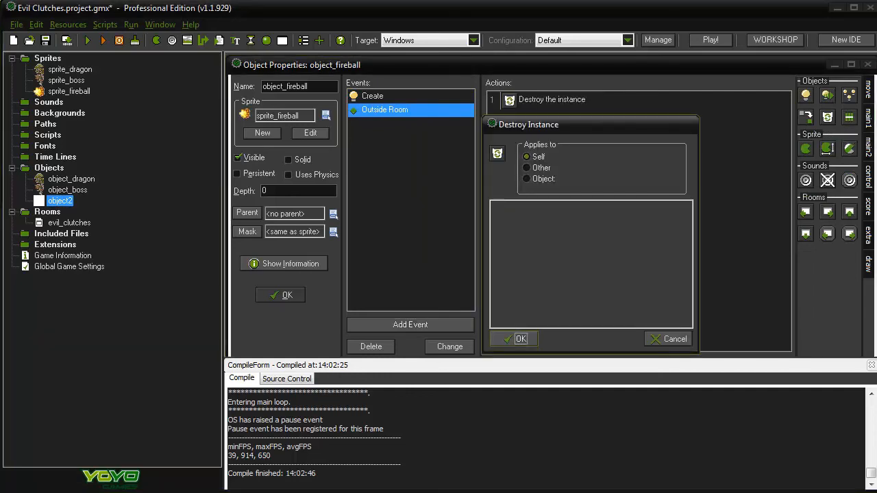
{"action": "left_click", "coordinate": [514, 339]}
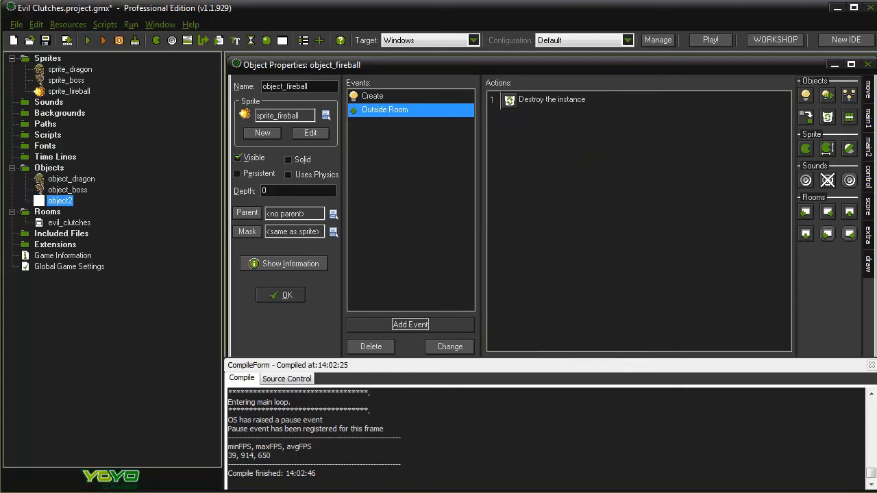
{"action": "left_click", "coordinate": [280, 295]}
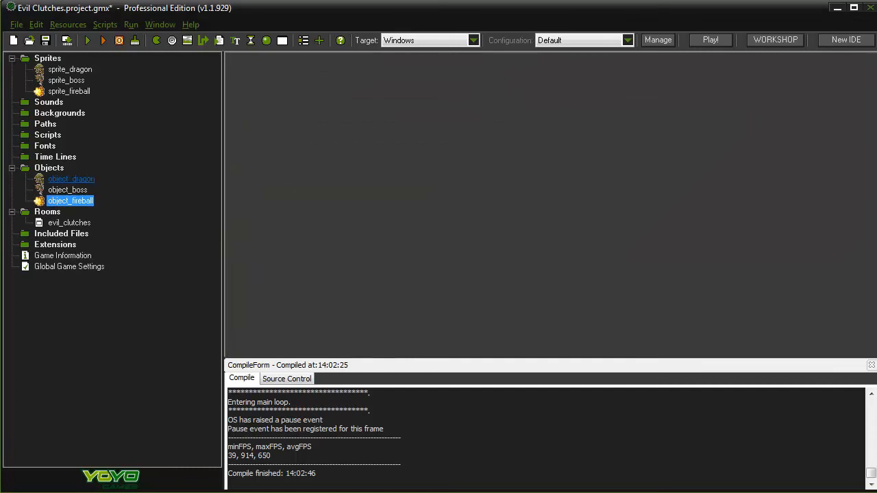
Step: Open the properties of object_dragon
{"action": "double_click", "coordinate": [72, 179]}
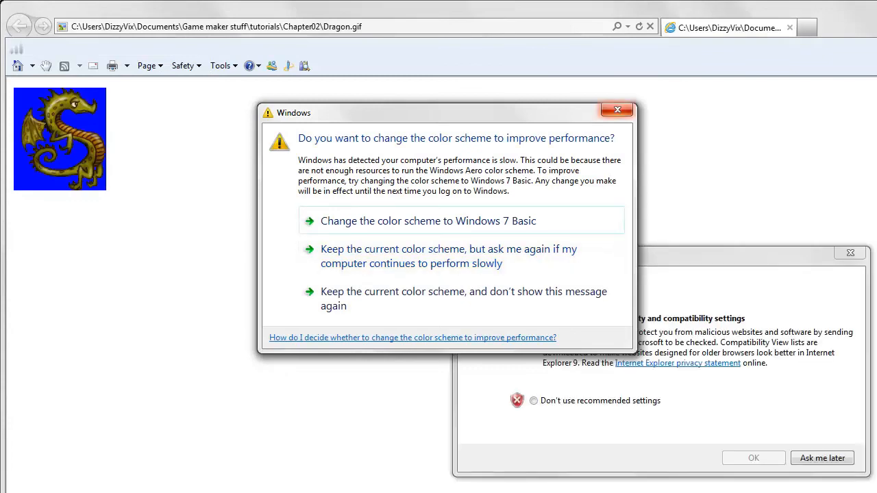
Step: In Internet Explorer, dismiss the color scheme and browser setup dialogs, and examine the Dragon.gif image enlarged
{"action": "left_click", "coordinate": [617, 110]}
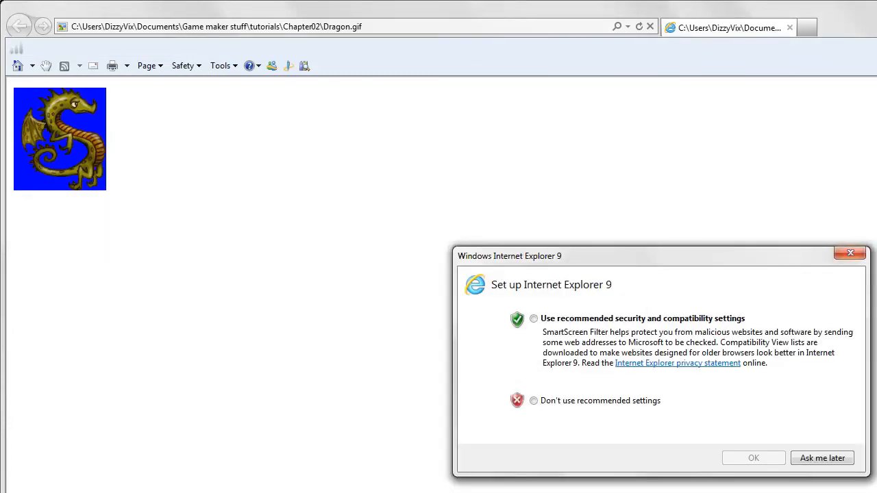
{"action": "left_click", "coordinate": [850, 253]}
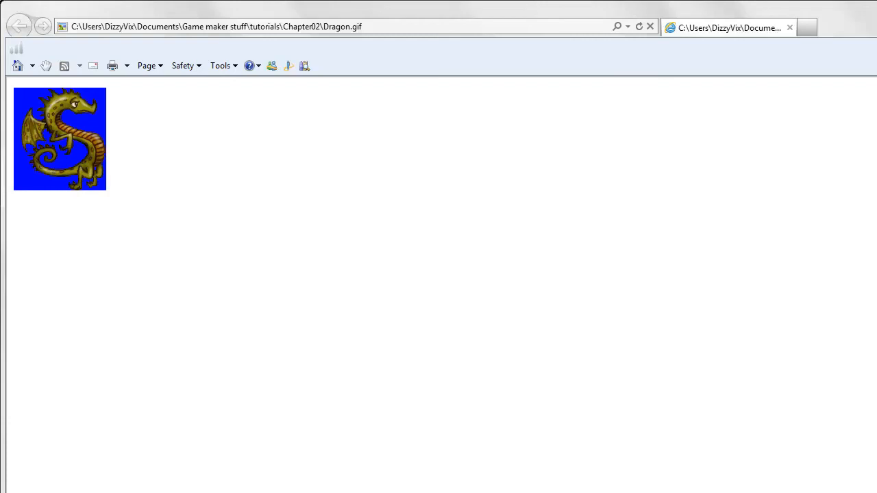
{"action": "key", "text": "ctrl+plus"}
{"action": "key", "text": "ctrl+plus"}
{"action": "key", "text": "ctrl+plus"}
{"action": "key", "text": "ctrl+plus"}
{"action": "key", "text": "ctrl+plus"}
{"action": "key", "text": "ctrl+plus"}
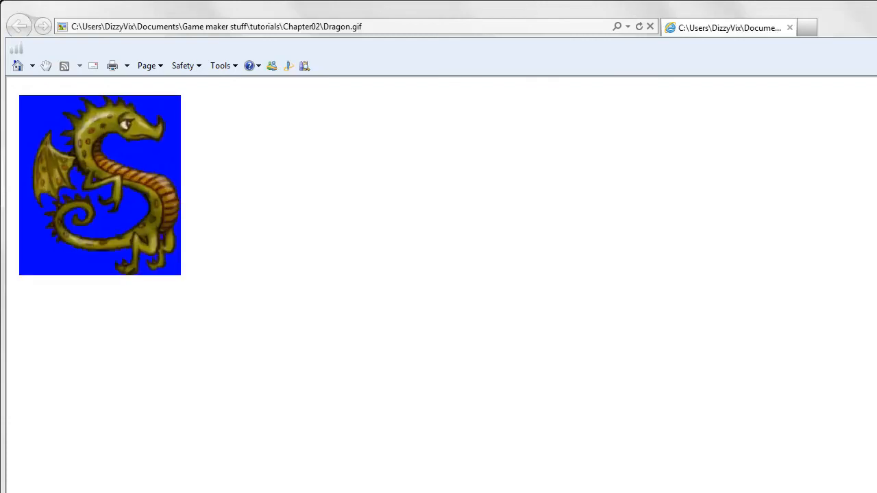
{"action": "key", "text": "ctrl+plus"}
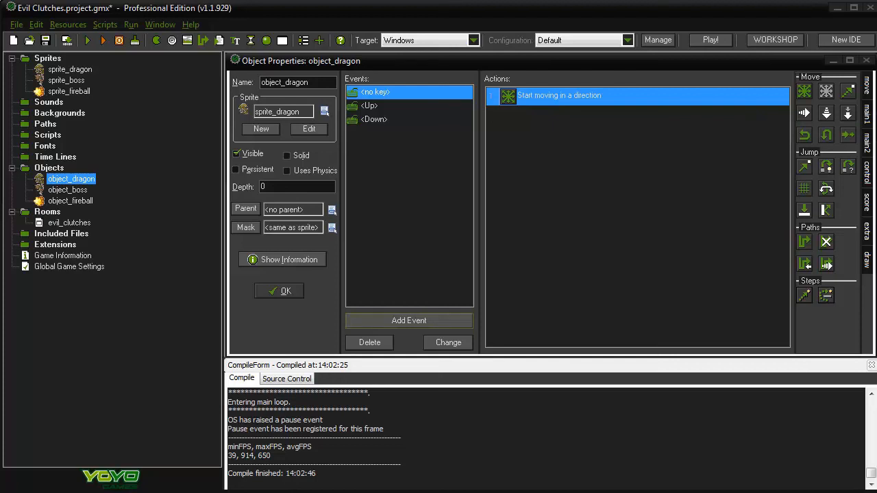
Step: Add a Key Press event for the Space key to the dragon object
{"action": "left_click", "coordinate": [408, 320]}
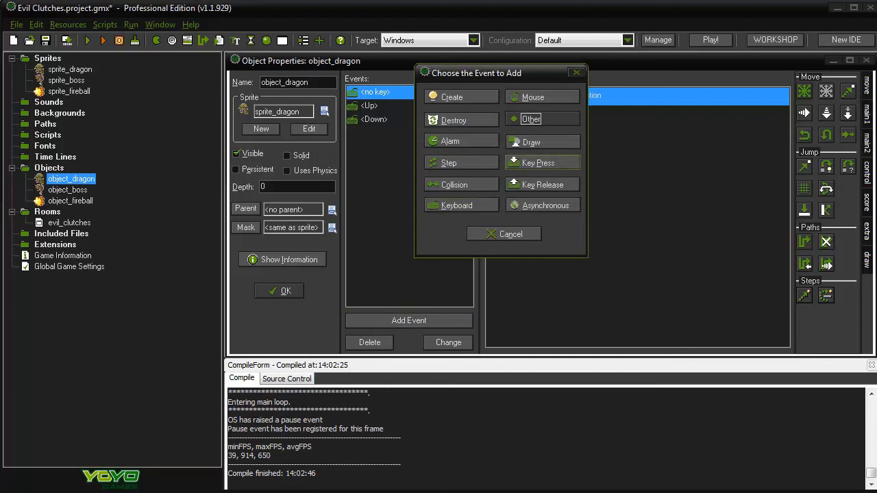
{"action": "left_click", "coordinate": [521, 165]}
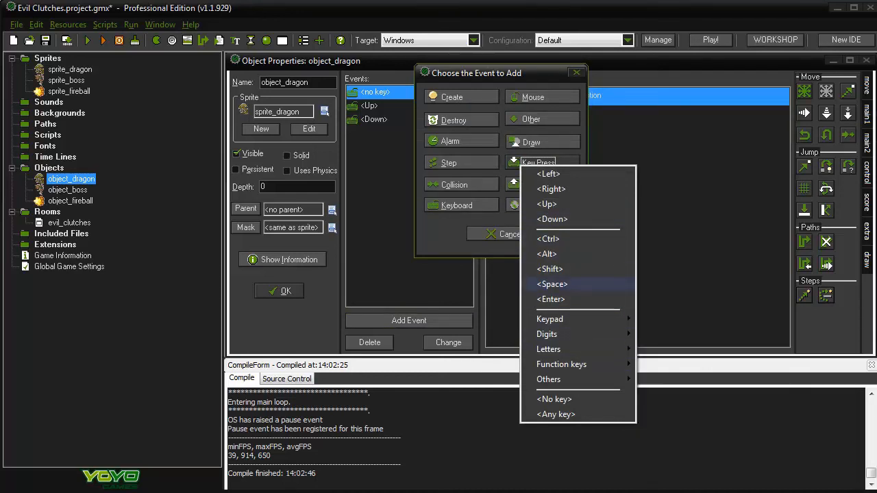
{"action": "left_click", "coordinate": [552, 284]}
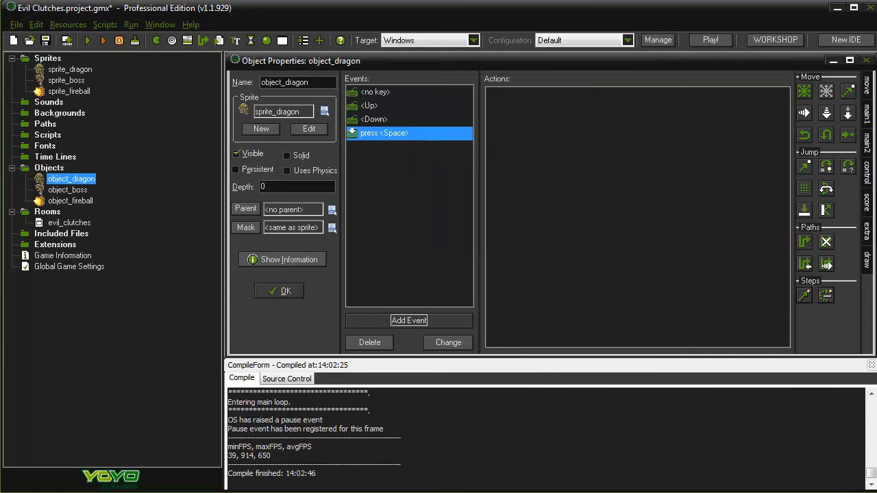
Step: Add a Create Instance action to the dragon's Space event, with object_fireball as the object to create
{"action": "left_click", "coordinate": [866, 114]}
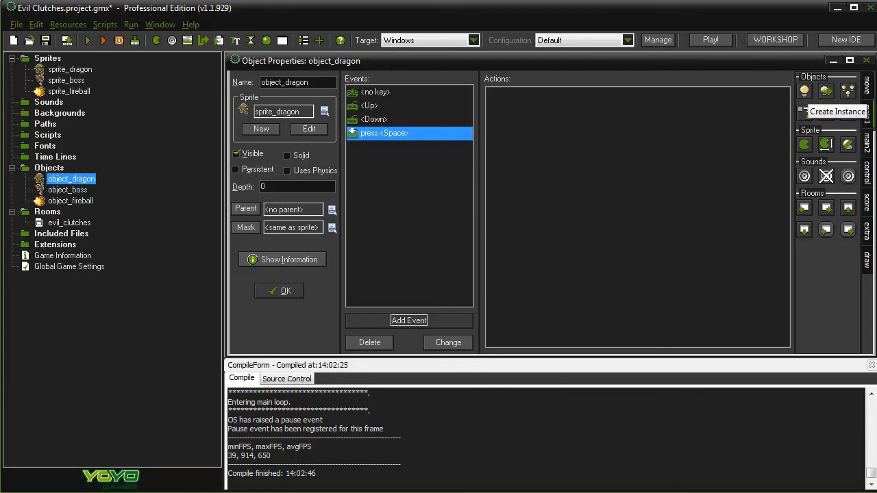
{"action": "left_click_drag", "start_coordinate": [804, 91], "coordinate": [591, 206]}
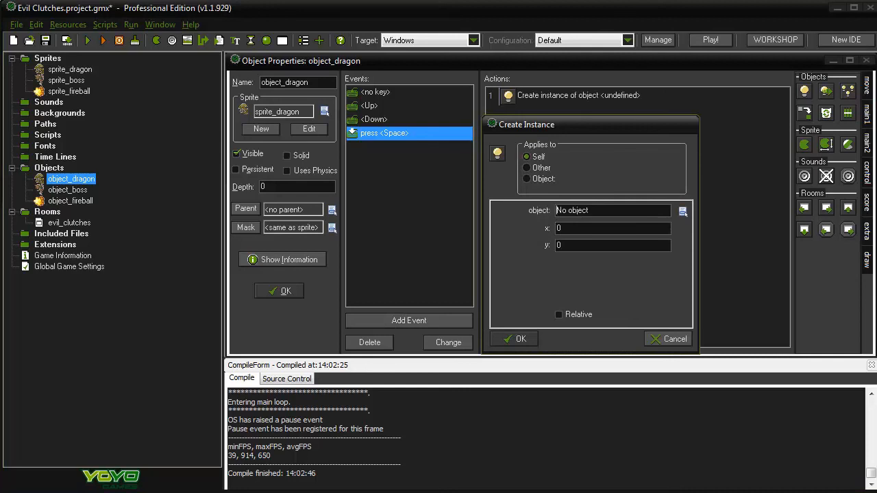
{"action": "left_click", "coordinate": [682, 211]}
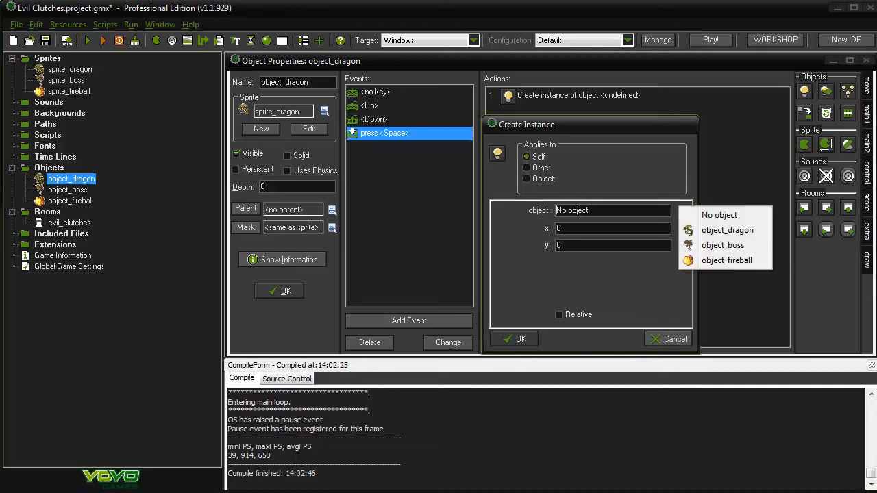
{"action": "left_click", "coordinate": [726, 260]}
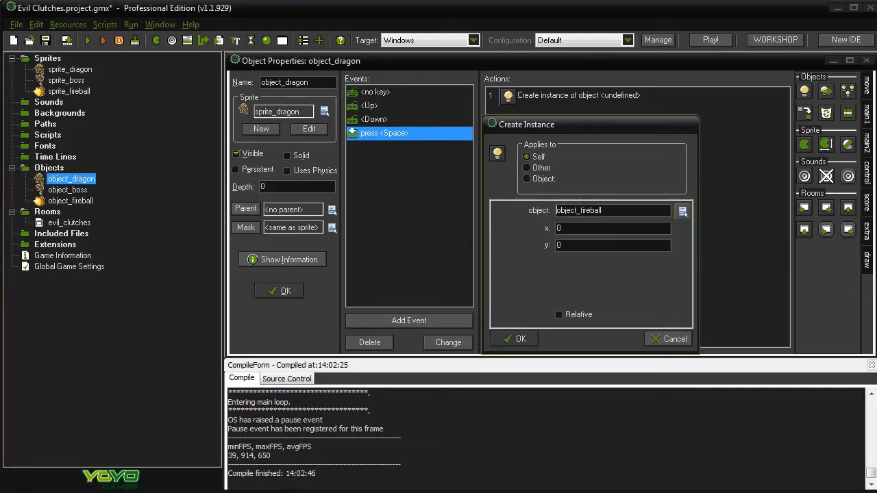
Step: Set the fireball's creation position to x 100 and y 10 with Relative enabled, and confirm the action and the dragon object
{"action": "double_click", "coordinate": [558, 228]}
{"action": "type", "text": "100"}
{"action": "key", "text": "Tab"}
{"action": "type", "text": "10"}
{"action": "key", "text": "Tab"}
{"action": "key", "text": "space"}
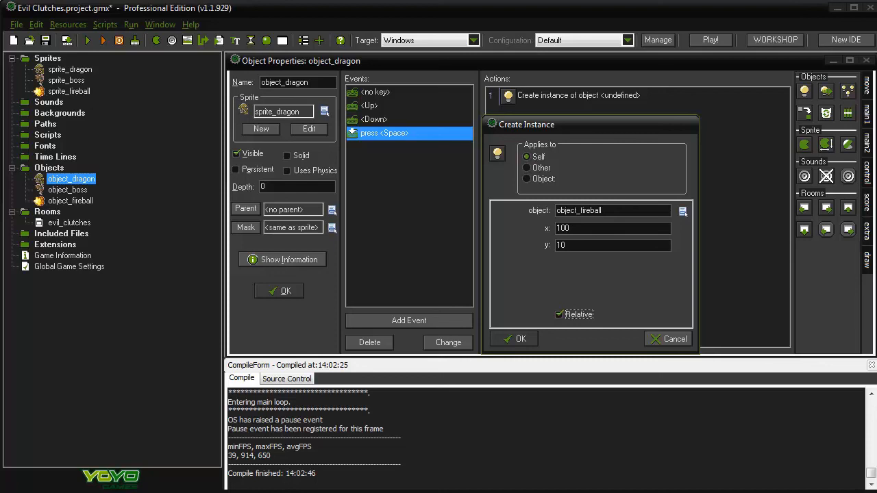
{"action": "key", "text": "Tab"}
{"action": "key", "text": "Tab"}
{"action": "left_click", "coordinate": [565, 245]}
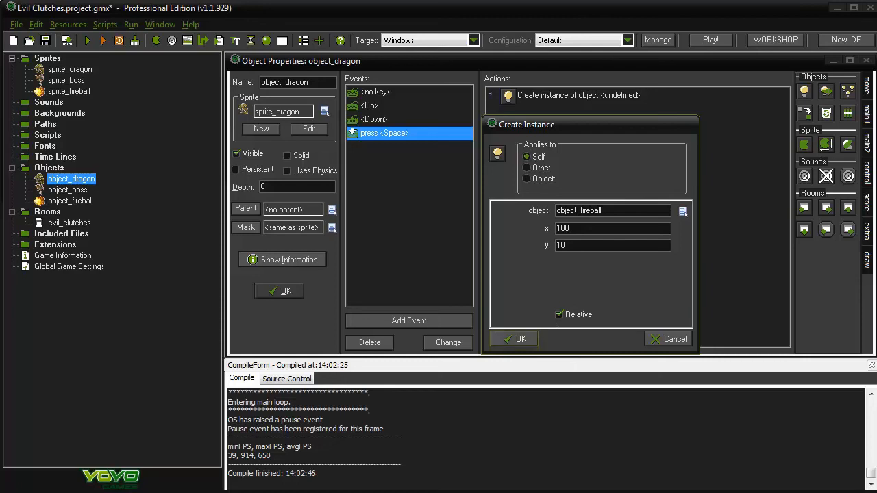
{"action": "key", "text": "Return"}
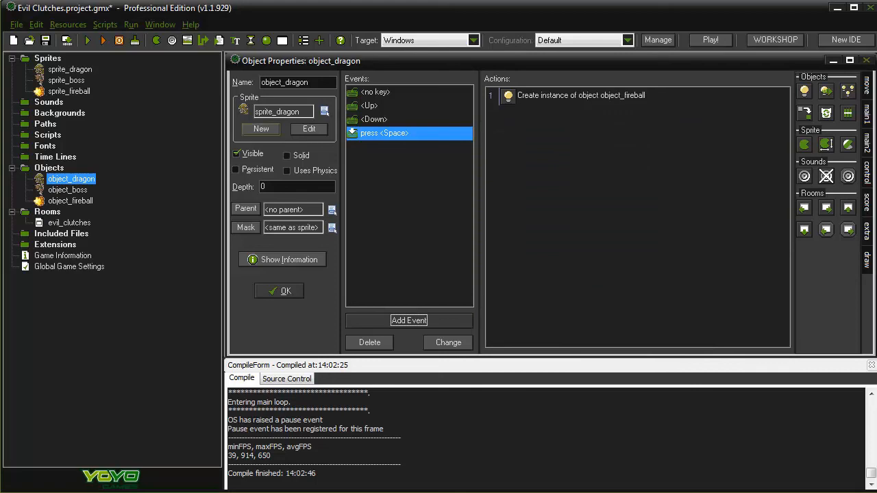
{"action": "left_click", "coordinate": [278, 291]}
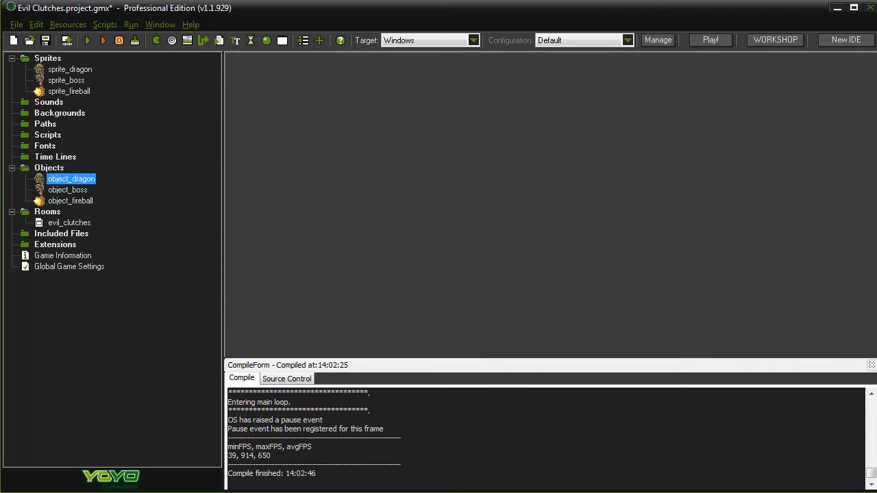
Step: Run the game and test shooting fireballs with the dragon standing still
{"action": "left_click", "coordinate": [86, 40]}
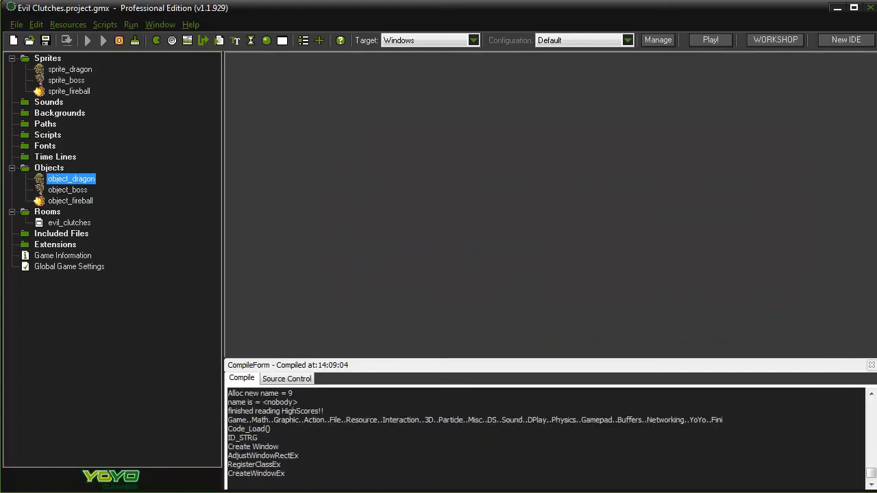
{"action": "key", "text": "space"}
{"action": "key", "text": "space"}
{"action": "key", "text": "space"}
{"action": "key", "text": "space"}
{"action": "key", "text": "space"}
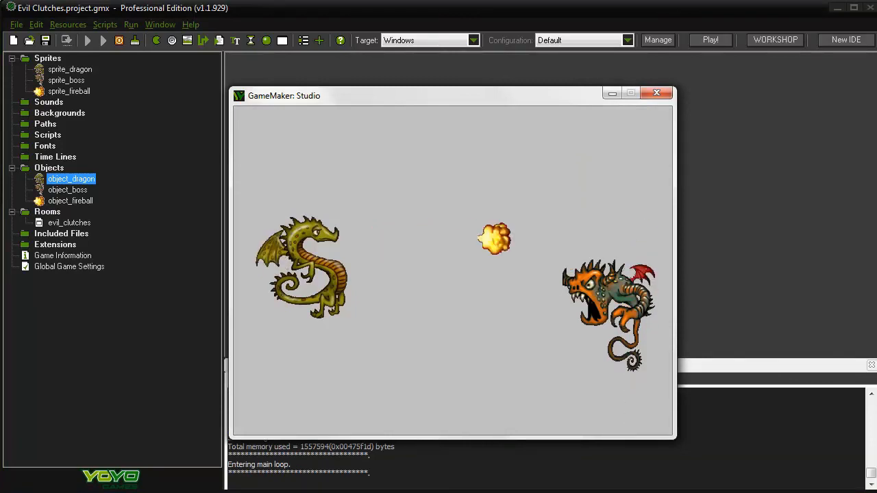
{"action": "key", "text": "space"}
{"action": "key", "text": "space"}
{"action": "key", "text": "space"}
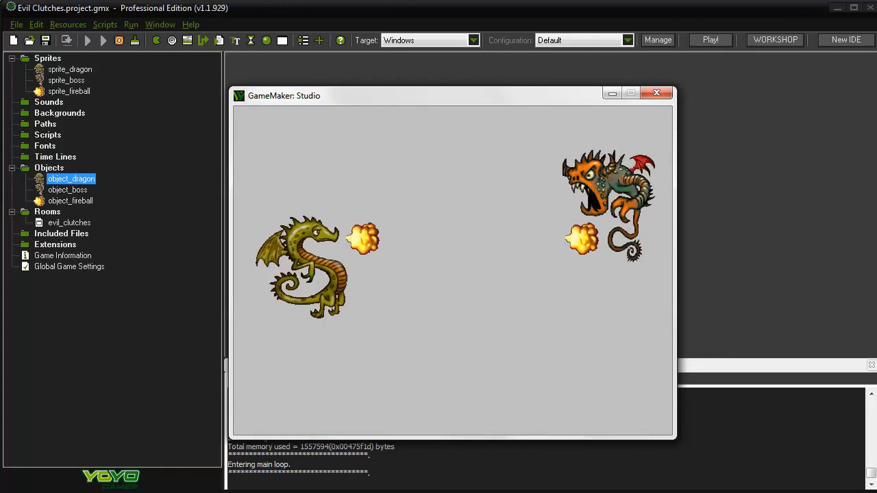
Step: Test shooting fireballs from different heights while moving the dragon up and down in the running game
{"action": "key", "text": "space"}
{"action": "key", "text": "Up"}
{"action": "key", "text": "space"}
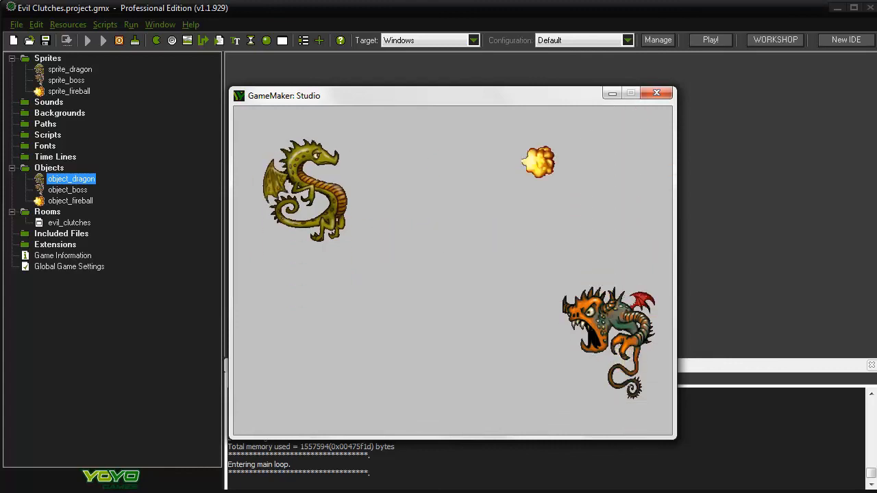
{"action": "key", "text": "Down"}
{"action": "key", "text": "space"}
{"action": "key", "text": "space"}
{"action": "key", "text": "space"}
{"action": "key", "text": "Up"}
{"action": "key", "text": "space"}
{"action": "key", "text": "Up"}
{"action": "key", "text": "space"}
{"action": "key", "text": "Down"}
{"action": "key", "text": "space"}
{"action": "key", "text": "Down"}
{"action": "key", "text": "space"}
{"action": "key", "text": "Up"}
{"action": "key", "text": "space"}
{"action": "key", "text": "Up"}
{"action": "key", "text": "space"}
{"action": "key", "text": "Down"}
{"action": "key", "text": "space"}
{"action": "key", "text": "Up"}
{"action": "key", "text": "space"}
{"action": "key", "text": "Up"}
{"action": "key", "text": "space"}
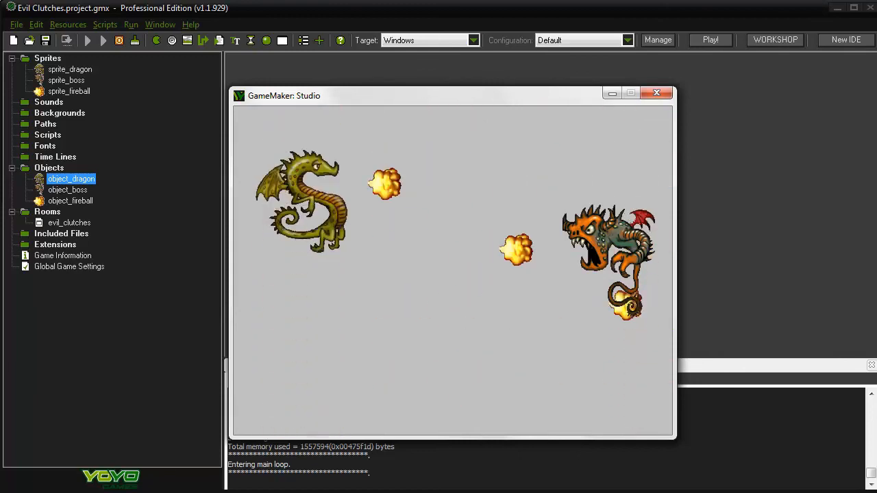
{"action": "key", "text": "Down"}
{"action": "key", "text": "space"}
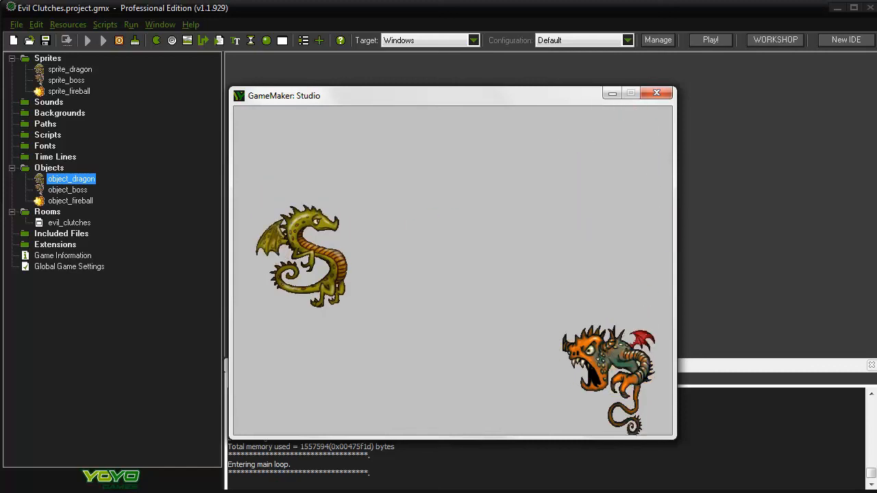